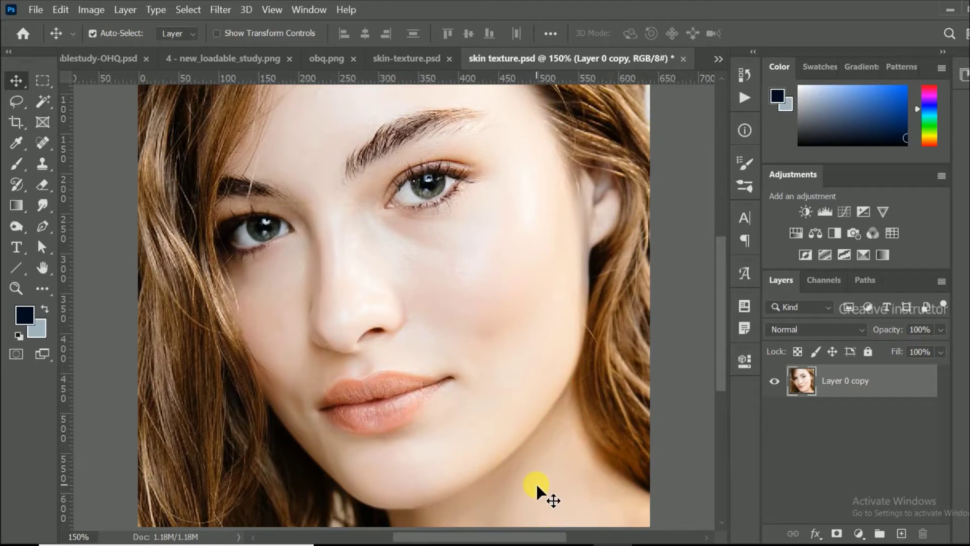
# Add a new empty Layer 1 above the Layer 0 copy portrait
pyautogui.click(902, 534)
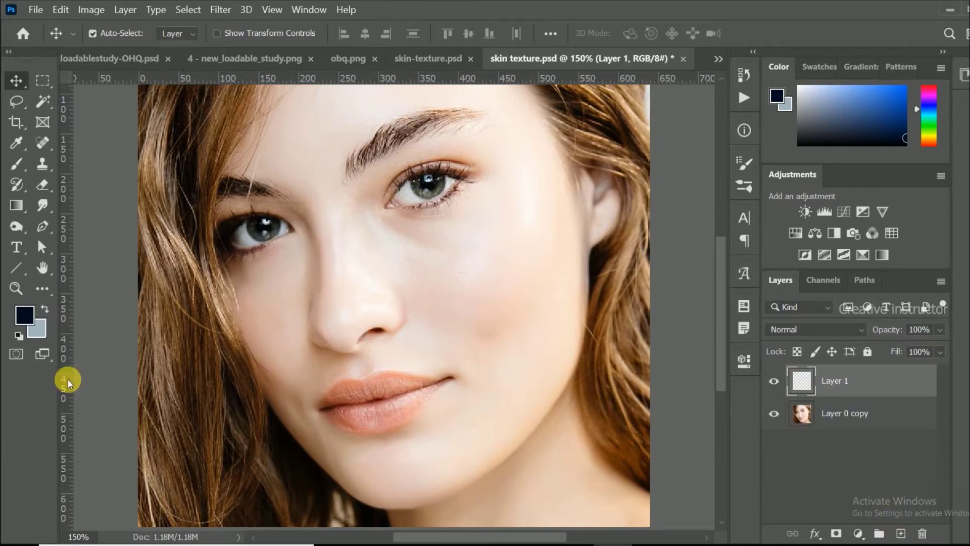
# Set the foreground colour to grey 939393
pyautogui.click(25, 315)
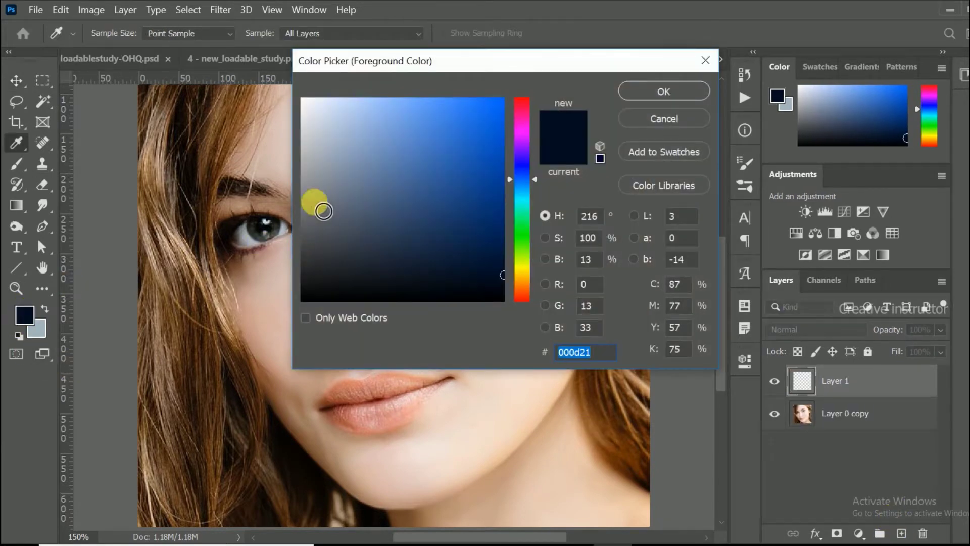
pyautogui.write('939393')
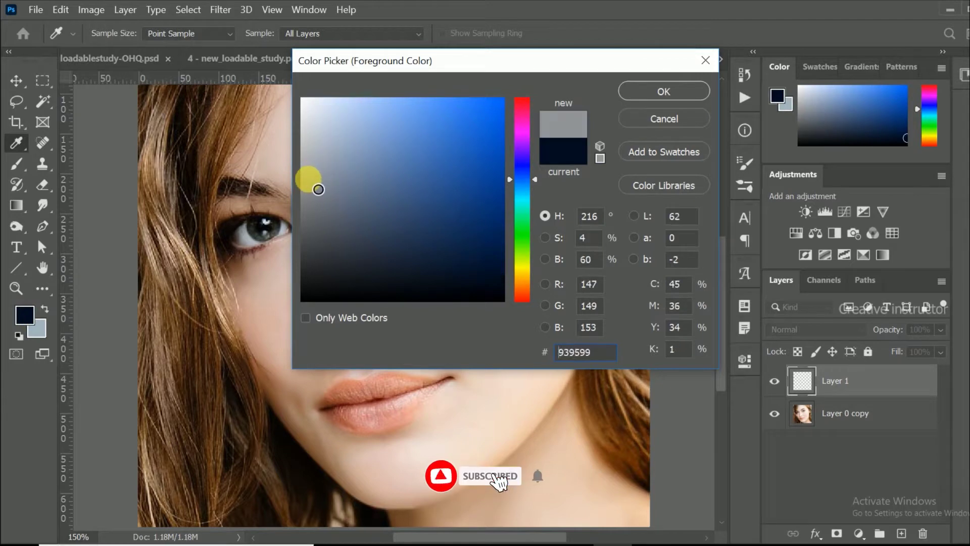
pyautogui.click(651, 90)
pyautogui.press('v')
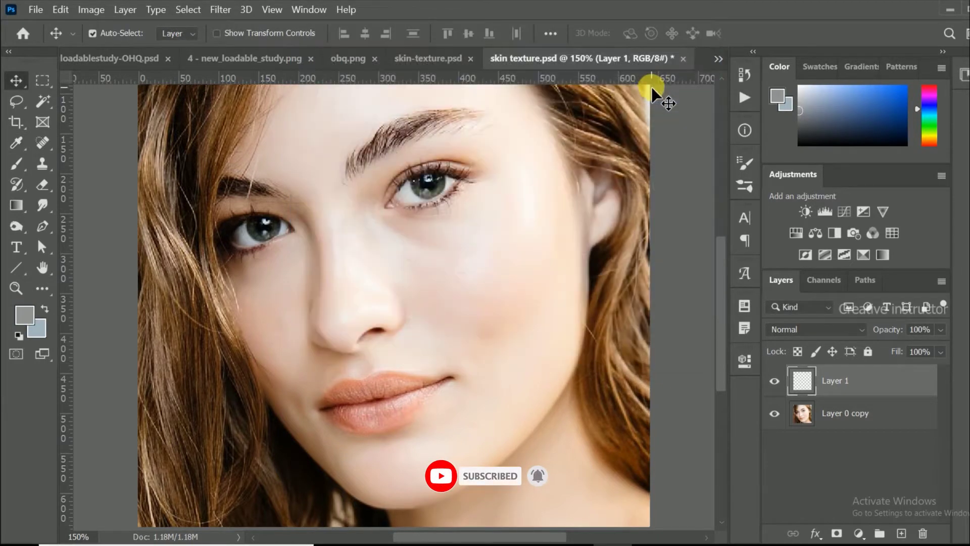
# Fill Layer 1 with the grey foreground colour at 100% opacity
pyautogui.click(62, 10)
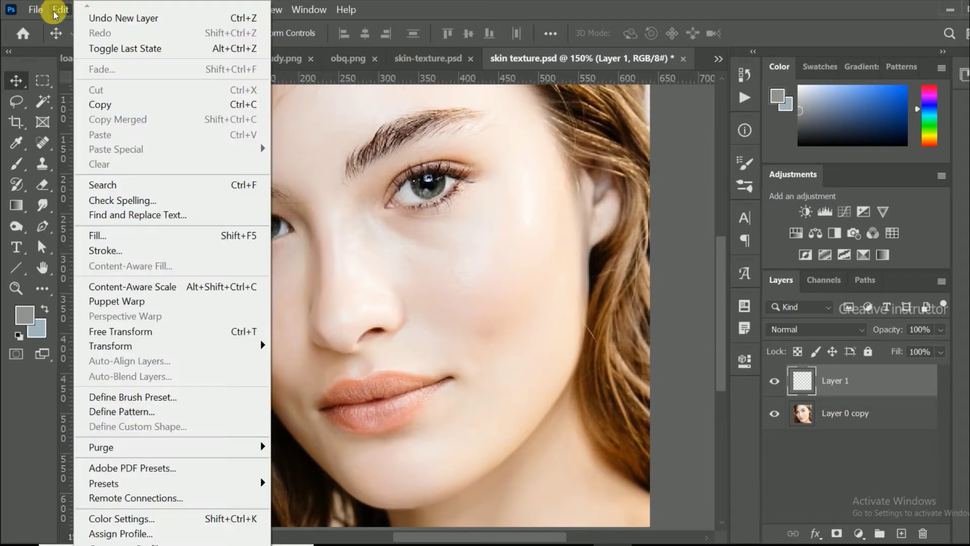
pyautogui.click(100, 237)
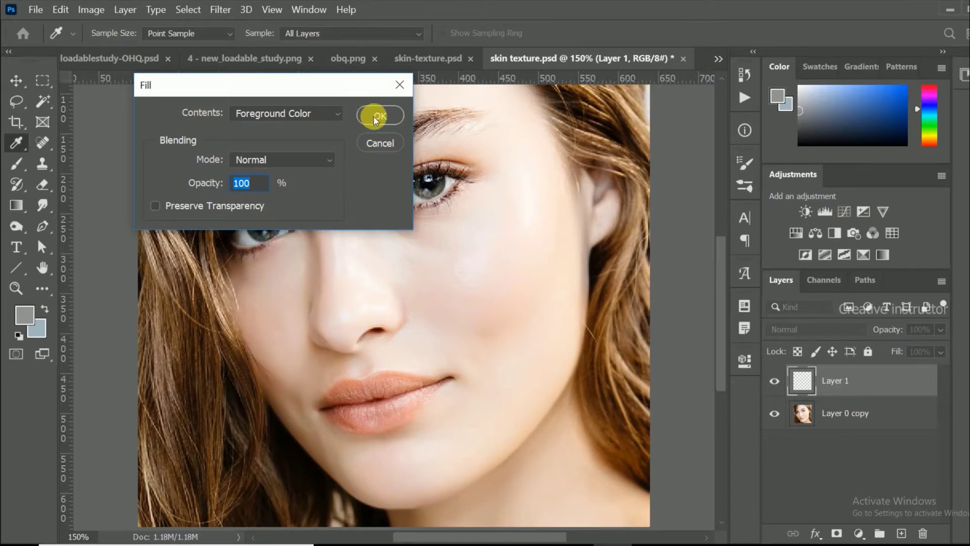
pyautogui.click(378, 116)
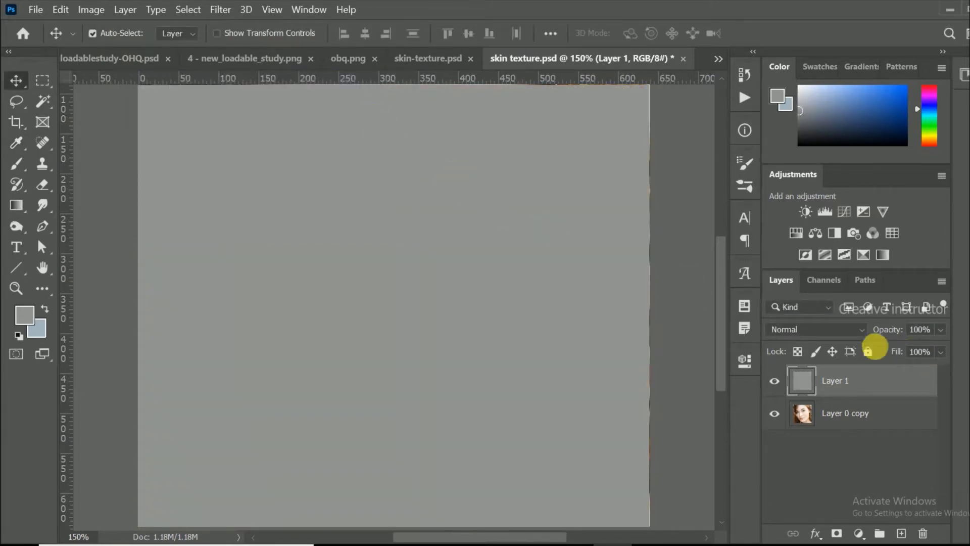
pyautogui.click(863, 330)
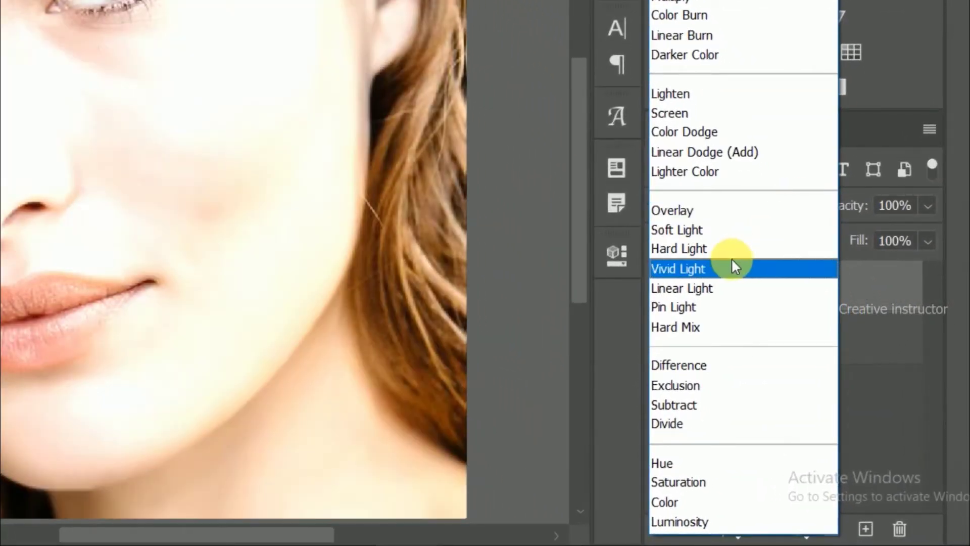
# Set Layer 1's blend mode to Linear Light and convert it to a smart object
pyautogui.click(720, 287)
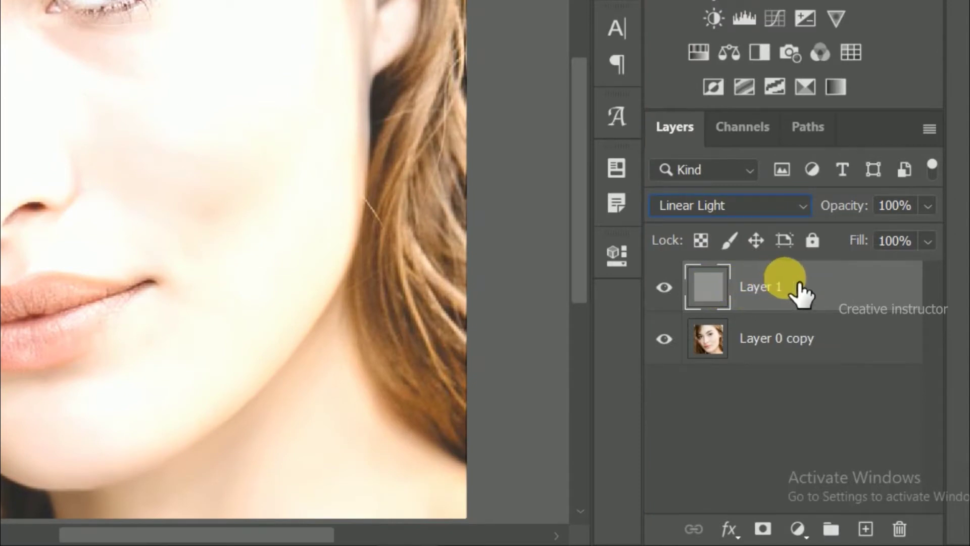
pyautogui.rightClick(796, 278)
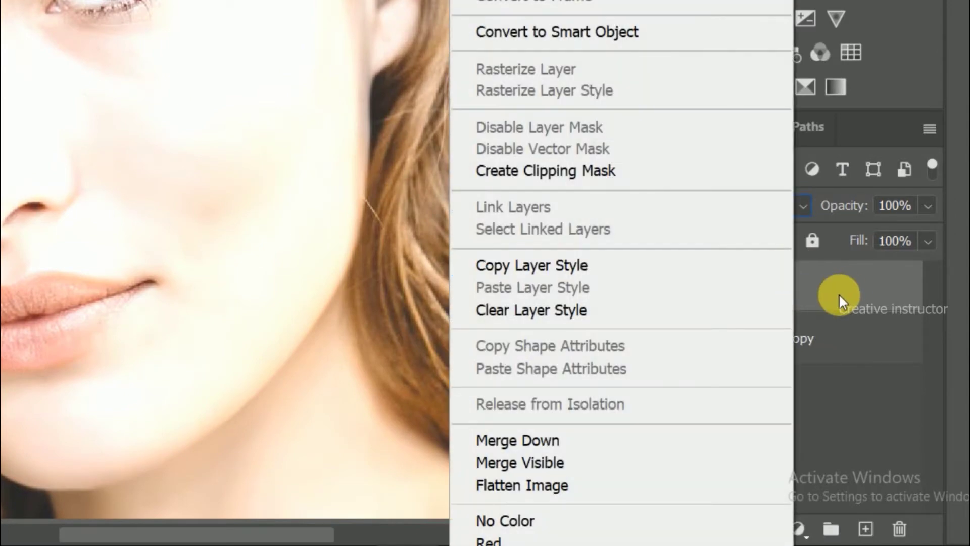
pyautogui.click(672, 30)
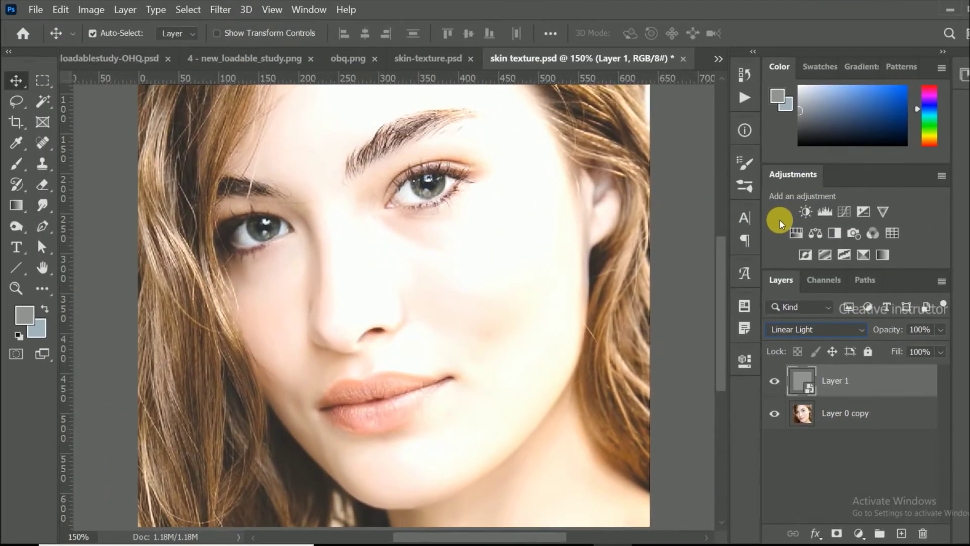
pyautogui.click(223, 10)
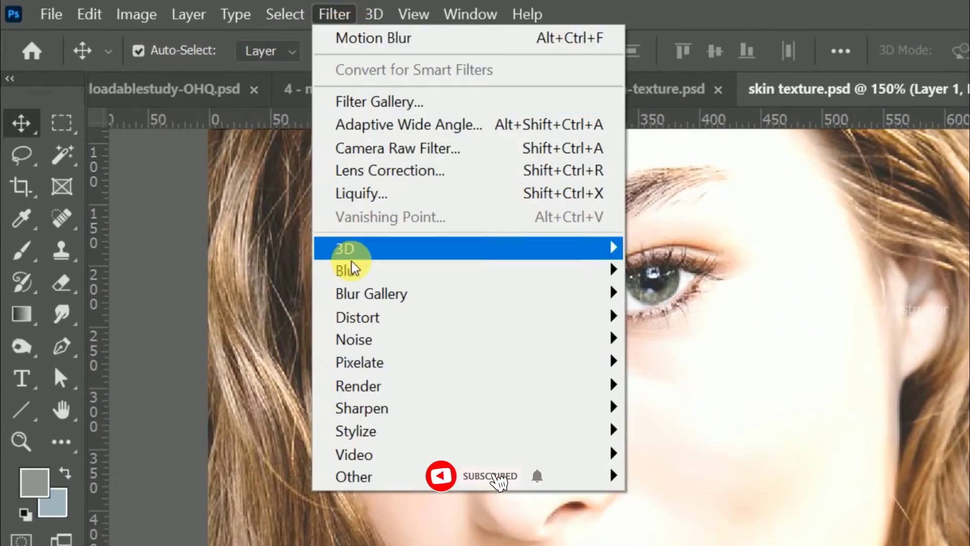
# Apply Add Noise at amount 5 to the grey texture layer
pyautogui.moveTo(371, 341)
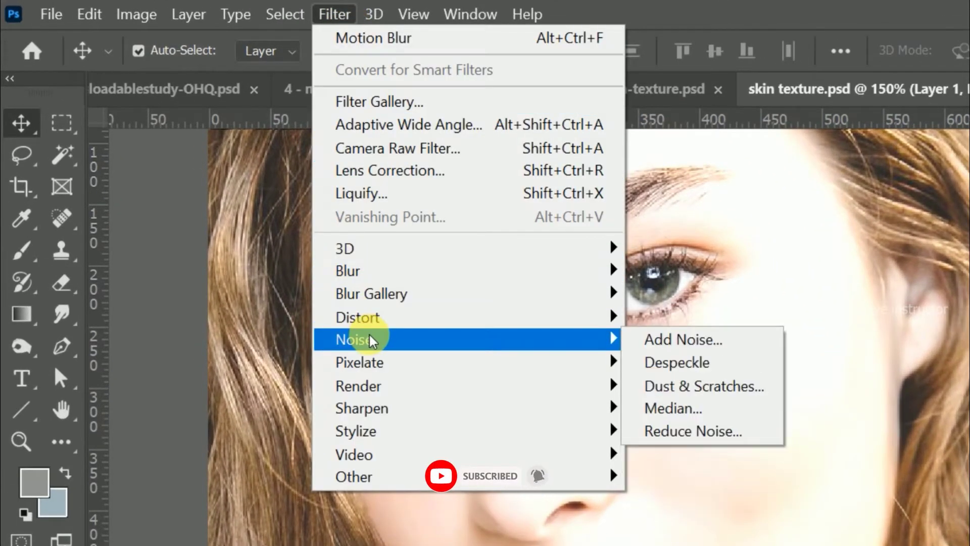
pyautogui.click(694, 346)
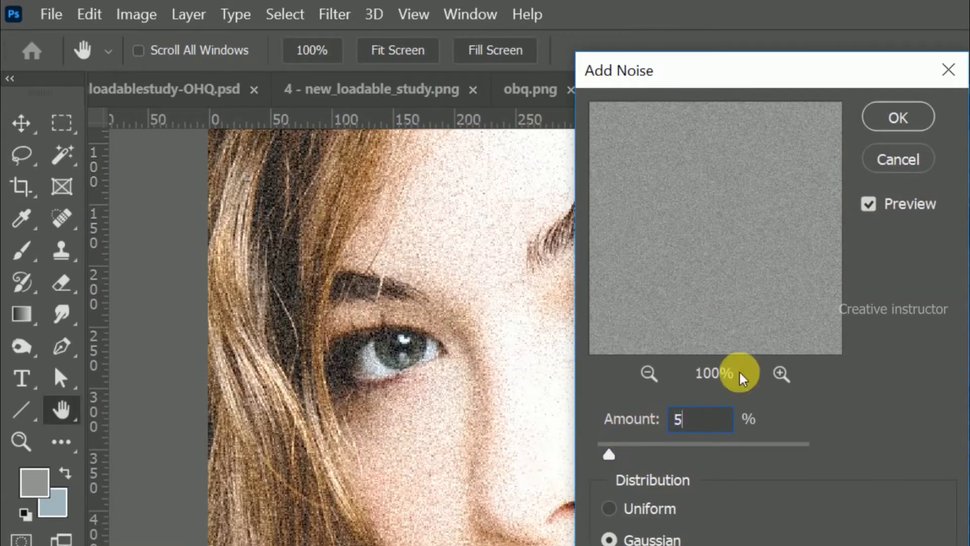
pyautogui.click(903, 117)
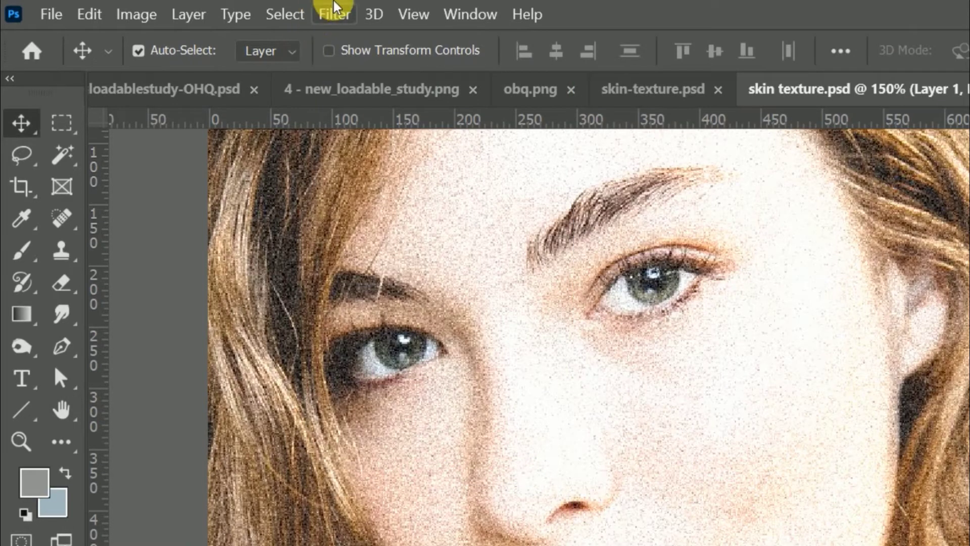
# Apply Emboss with height 1, angle 133° and amount 50
pyautogui.click(333, 13)
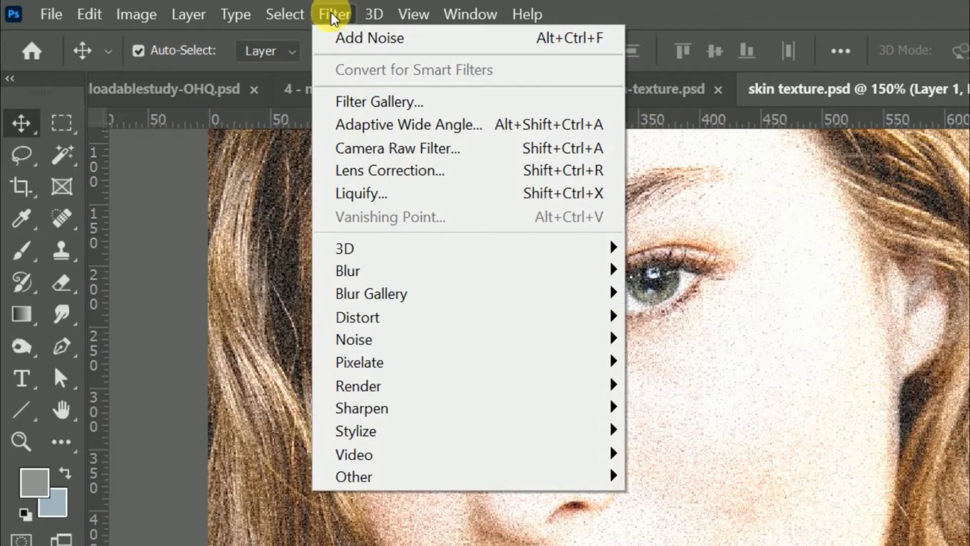
pyautogui.moveTo(405, 431)
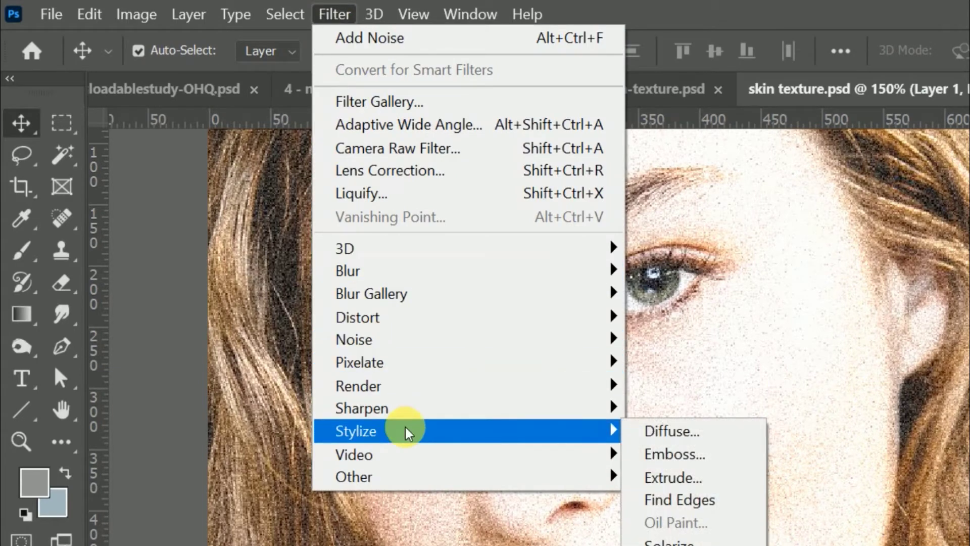
pyautogui.click(700, 460)
pyautogui.doubleClick(879, 461)
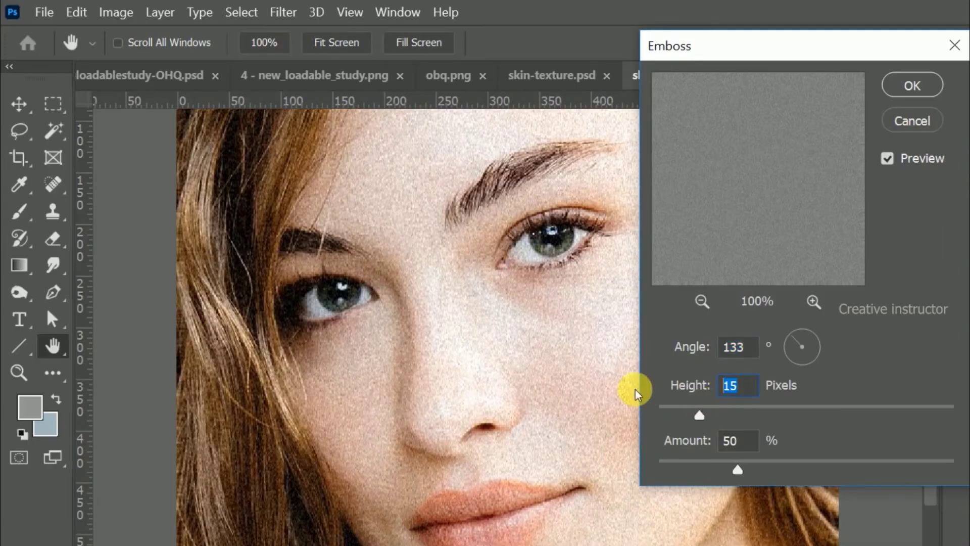
pyautogui.write('1')
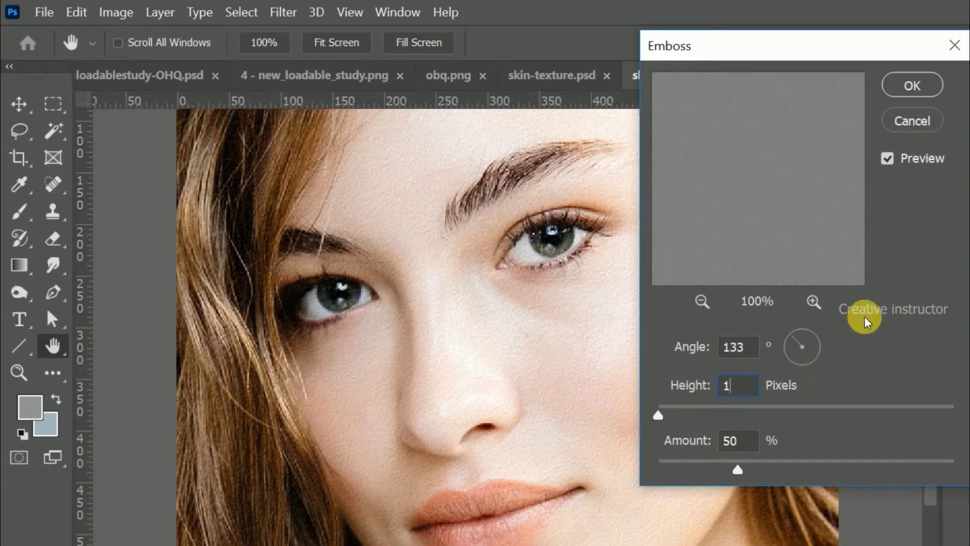
pyautogui.click(907, 86)
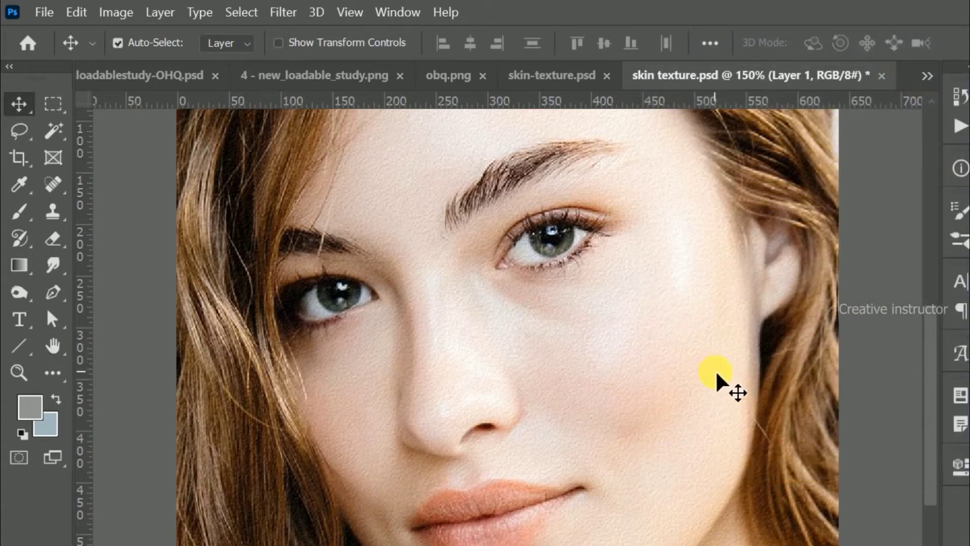
# Apply a 0.8-pixel Gaussian Blur to Layer 1
pyautogui.click(283, 19)
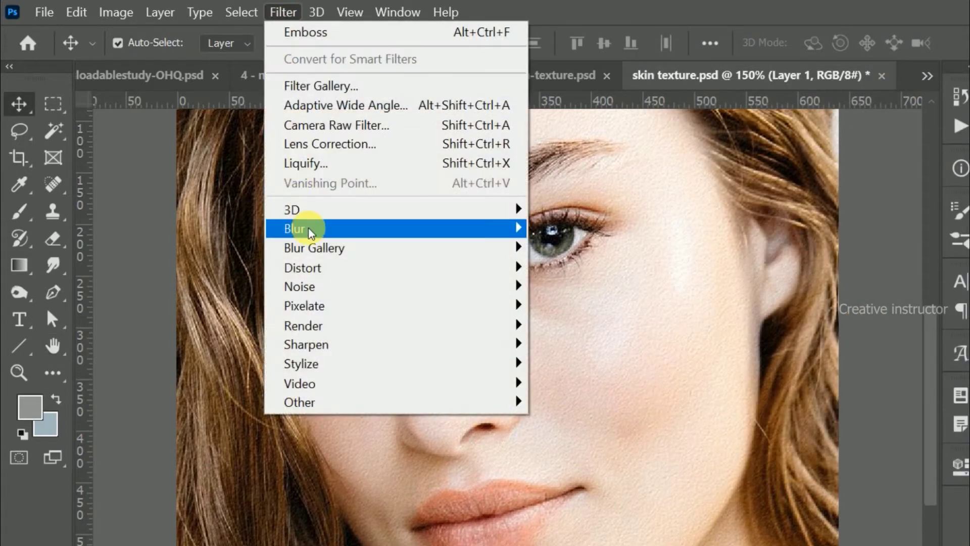
pyautogui.moveTo(310, 232)
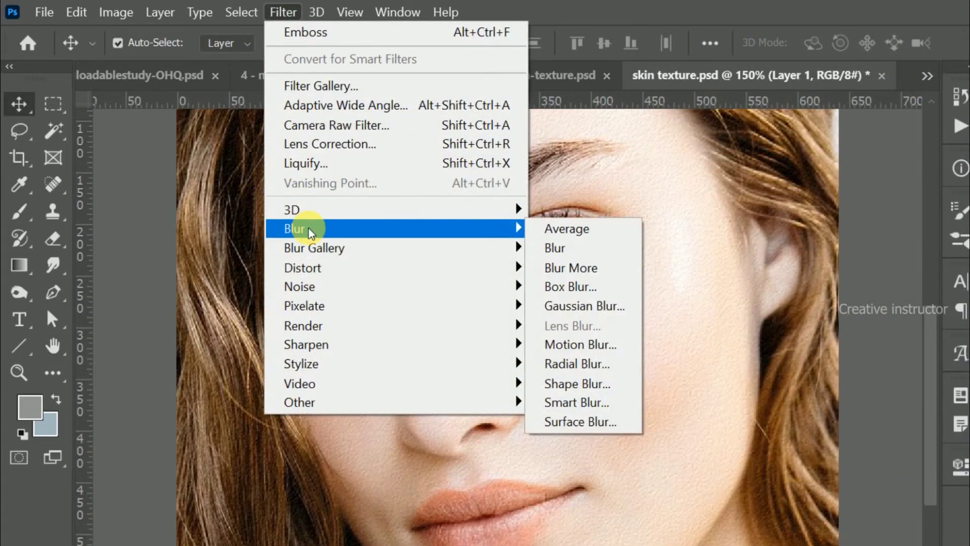
pyautogui.click(626, 308)
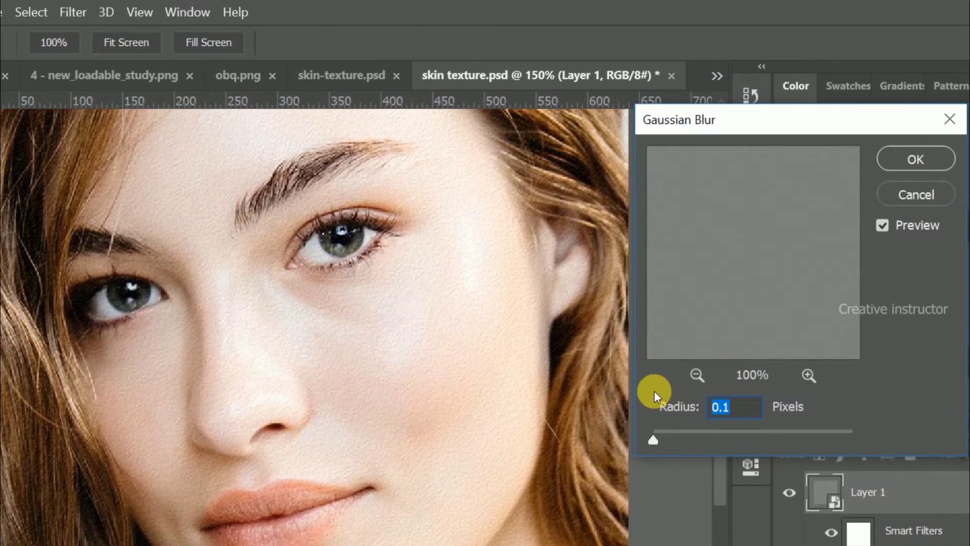
pyautogui.write('0')
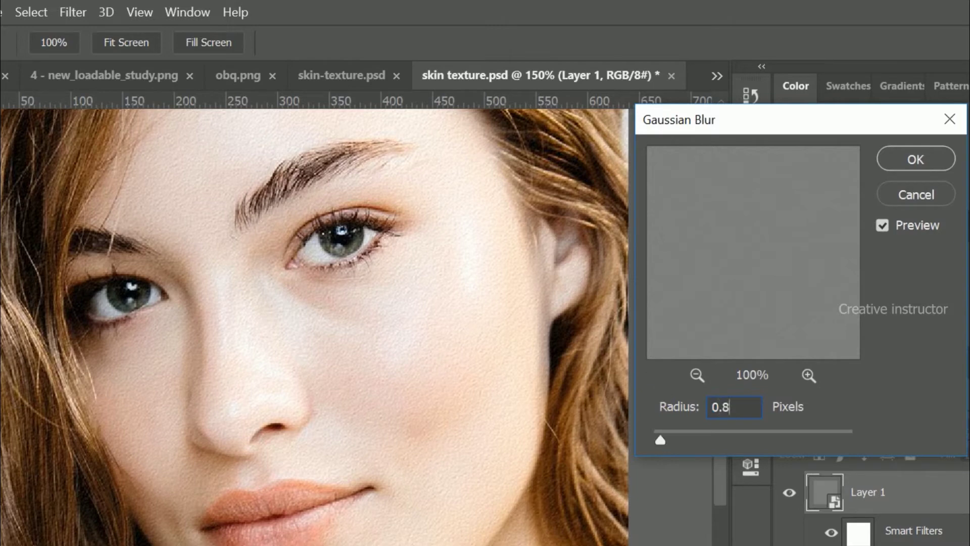
pyautogui.click(919, 160)
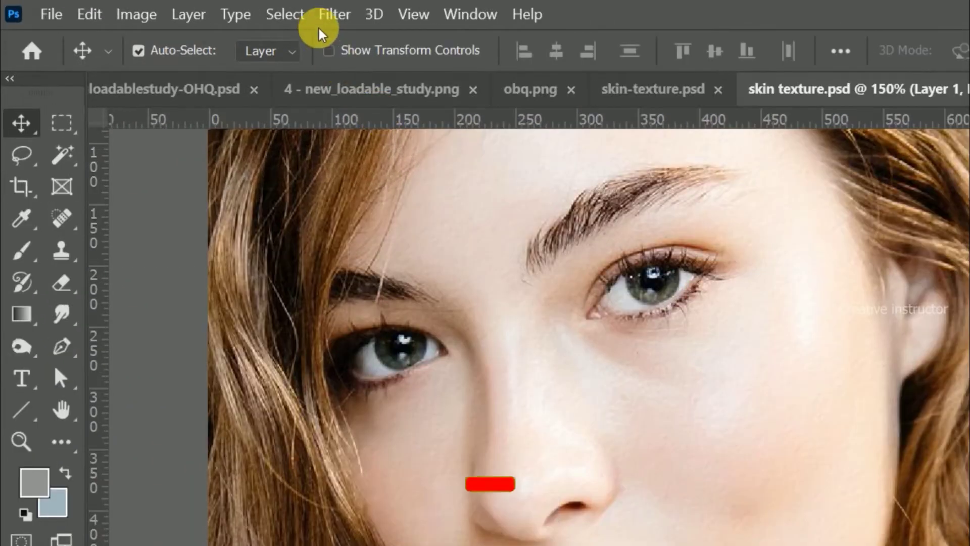
# Choose the Motion Blur filter for the texture layer
pyautogui.click(73, 12)
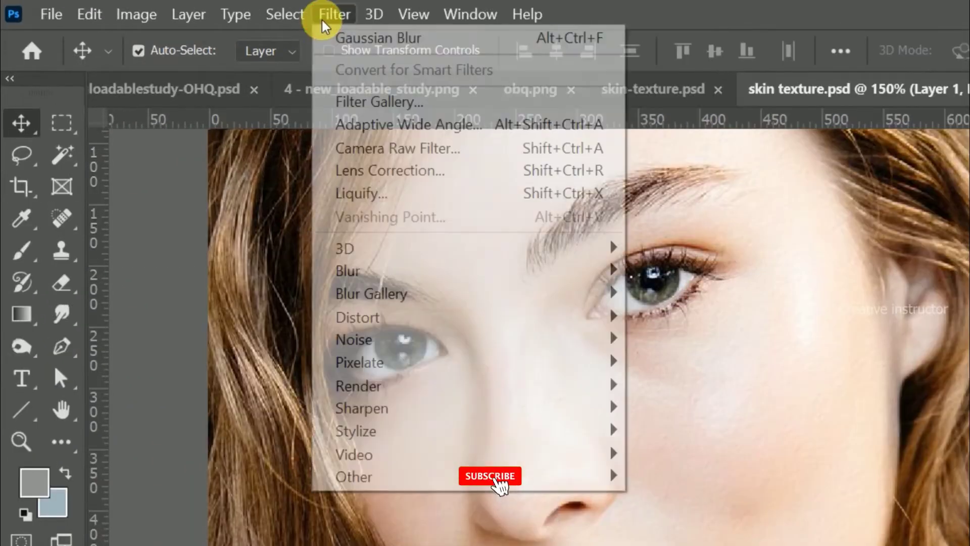
pyautogui.moveTo(354, 272)
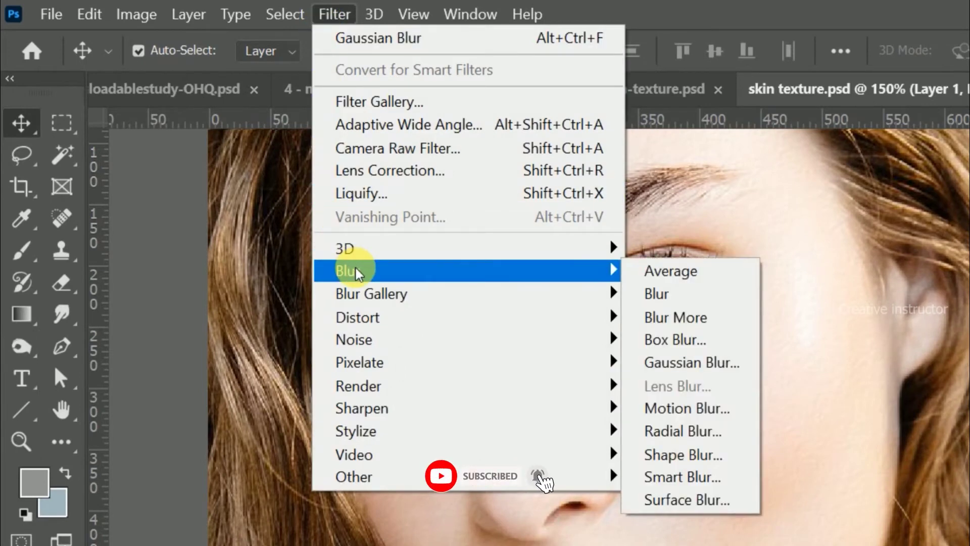
pyautogui.click(710, 409)
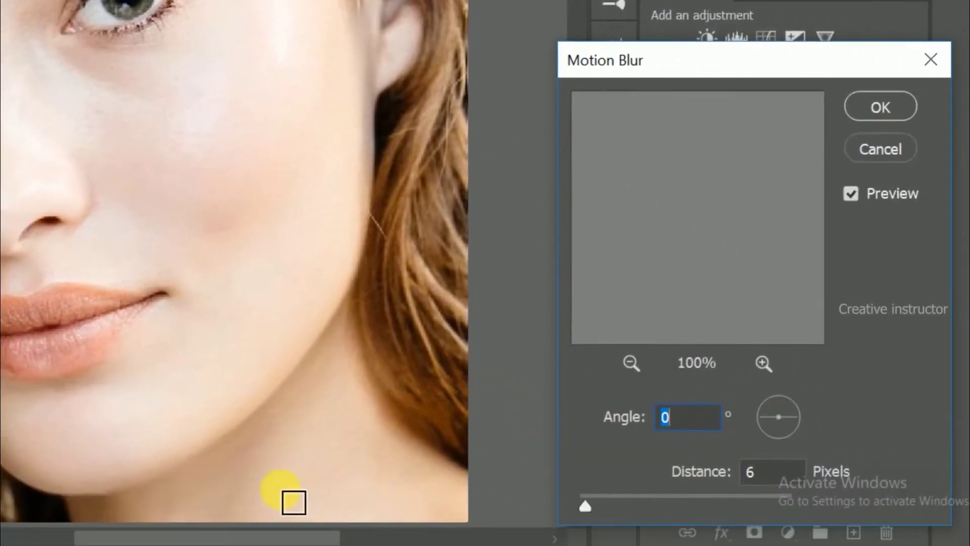
# Apply Motion Blur to Layer 1 at a 32° angle and 9-pixel distance
pyautogui.moveTo(798, 412); pyautogui.dragTo(795, 412)
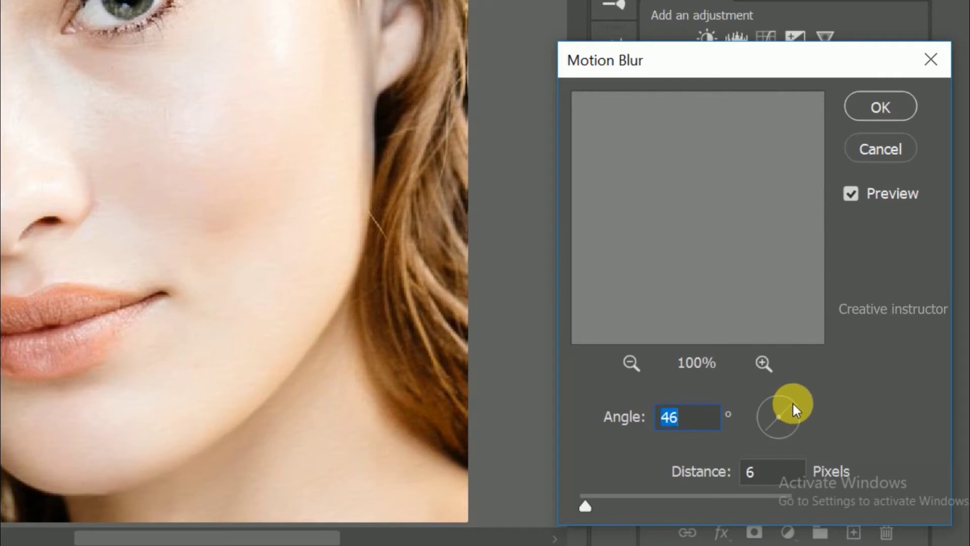
pyautogui.moveTo(792, 408); pyautogui.dragTo(796, 413)
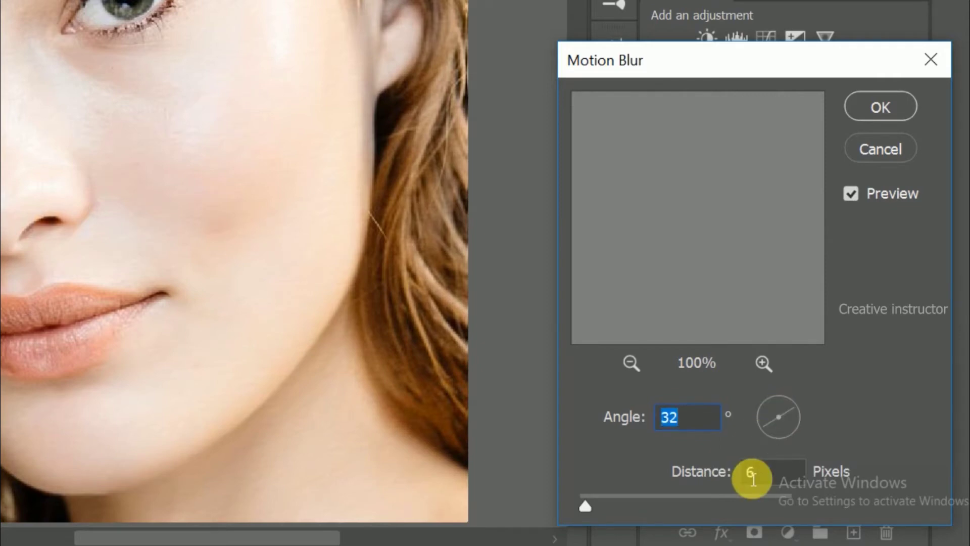
pyautogui.click(762, 478)
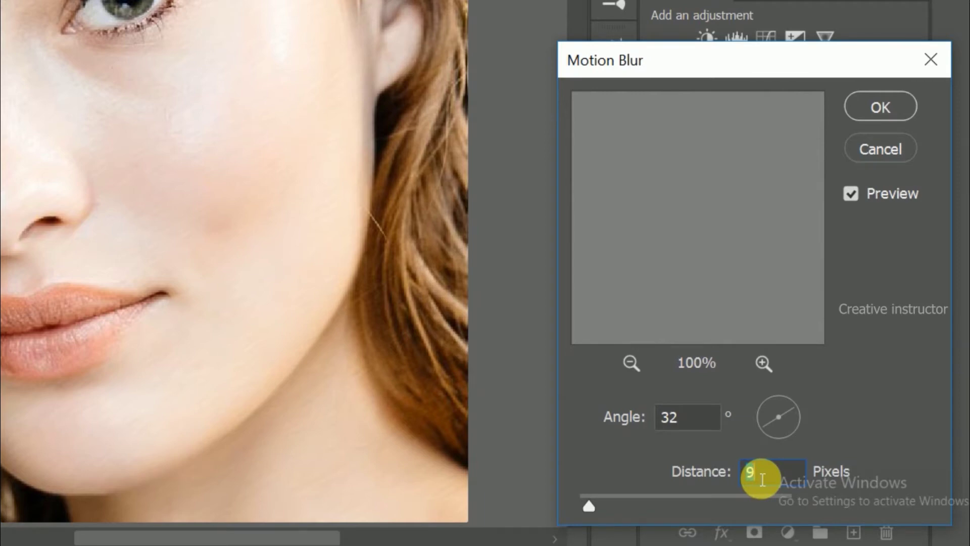
pyautogui.click(878, 105)
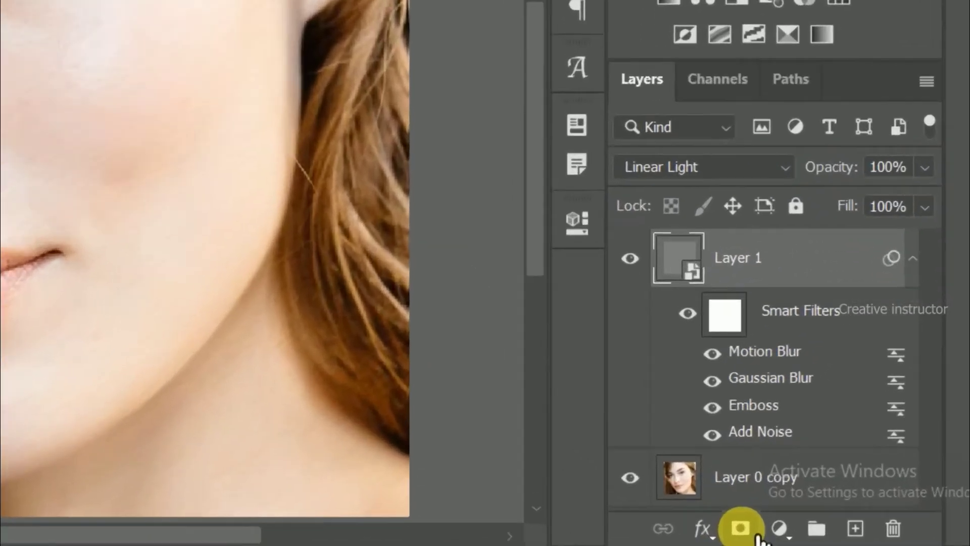
# Give Layer 1 a black layer mask hiding its texture, and pick the Brush tool
pyautogui.keyDown('alt'); pyautogui.click(836, 533); pyautogui.keyUp('alt')
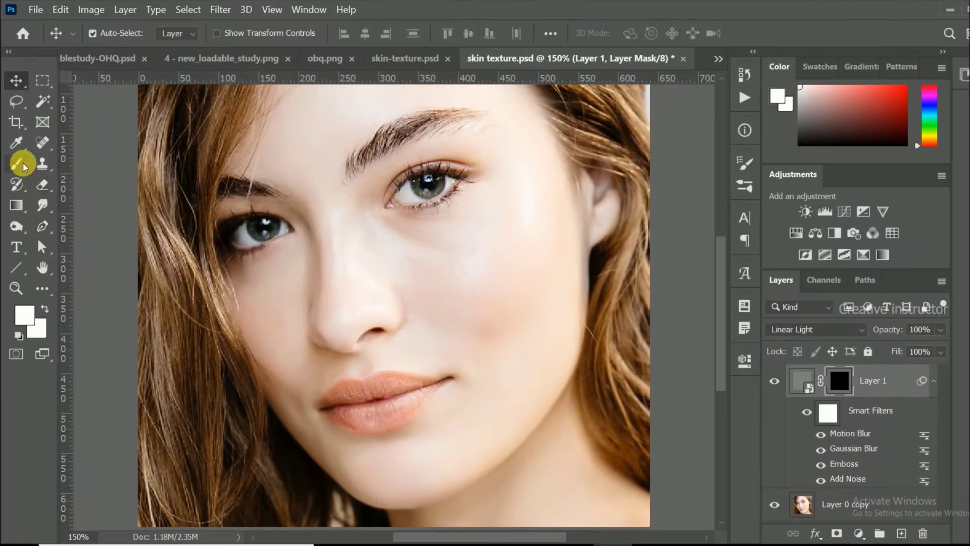
pyautogui.click(17, 163)
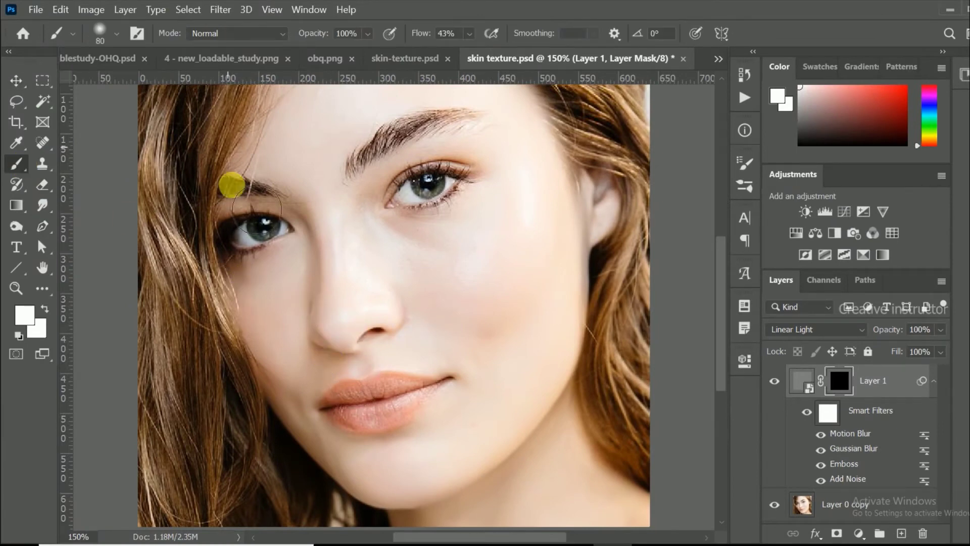
# Paint the mask white over the chin and neck with a soft 80 px, 0%-hardness brush
pyautogui.click(109, 33)
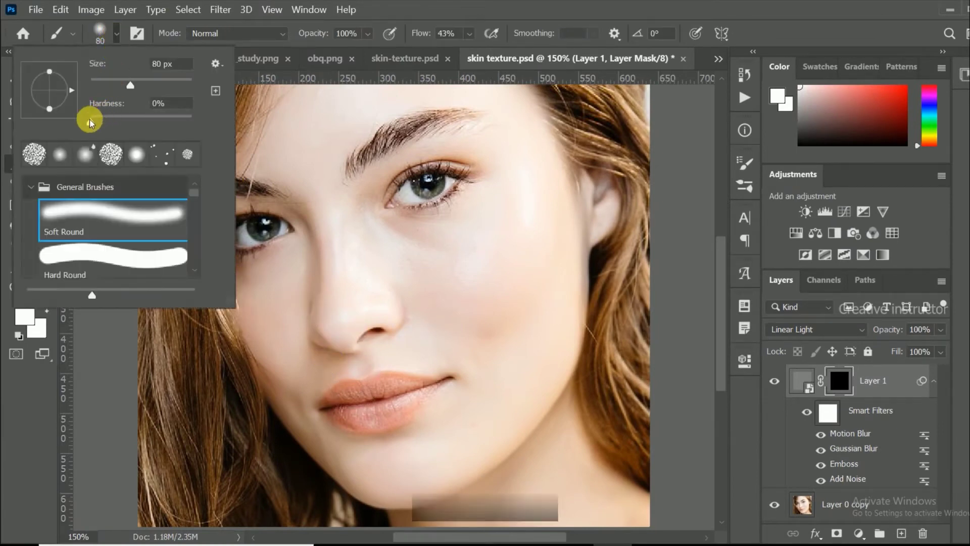
pyautogui.click(89, 120)
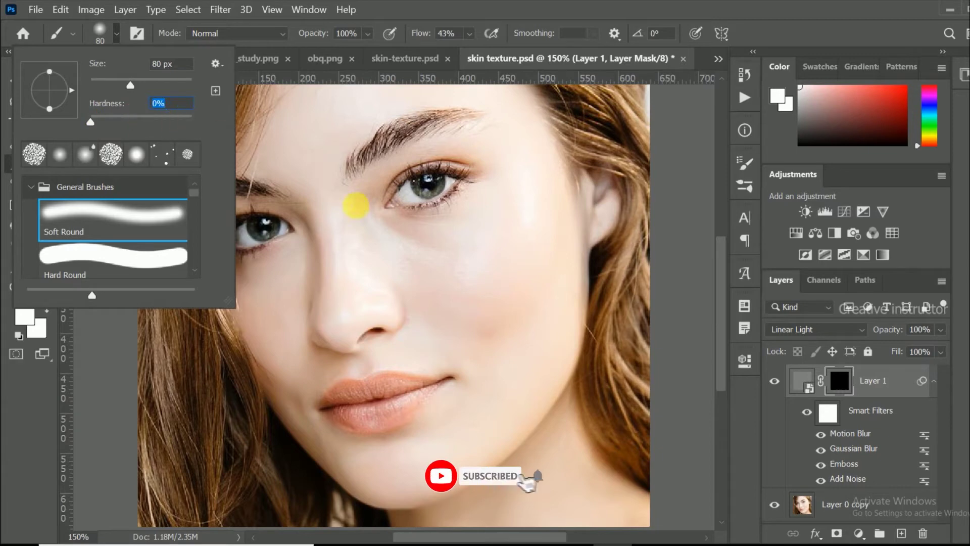
pyautogui.press('Return')
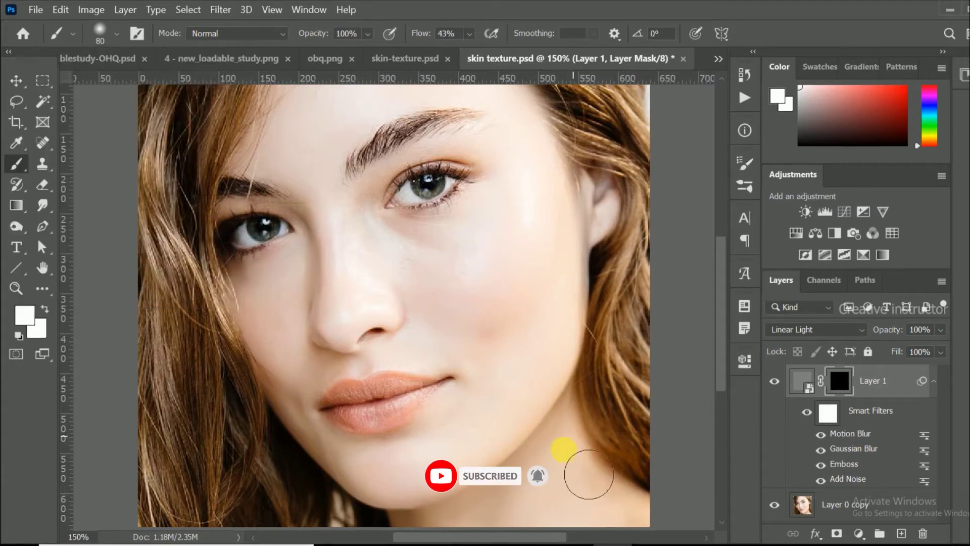
pyautogui.moveTo(588, 502)
pyautogui.mouseDown()
pyautogui.moveTo(574, 444)
pyautogui.moveTo(487, 509)
pyautogui.moveTo(613, 494)
pyautogui.moveTo(640, 507)
pyautogui.mouseUp()
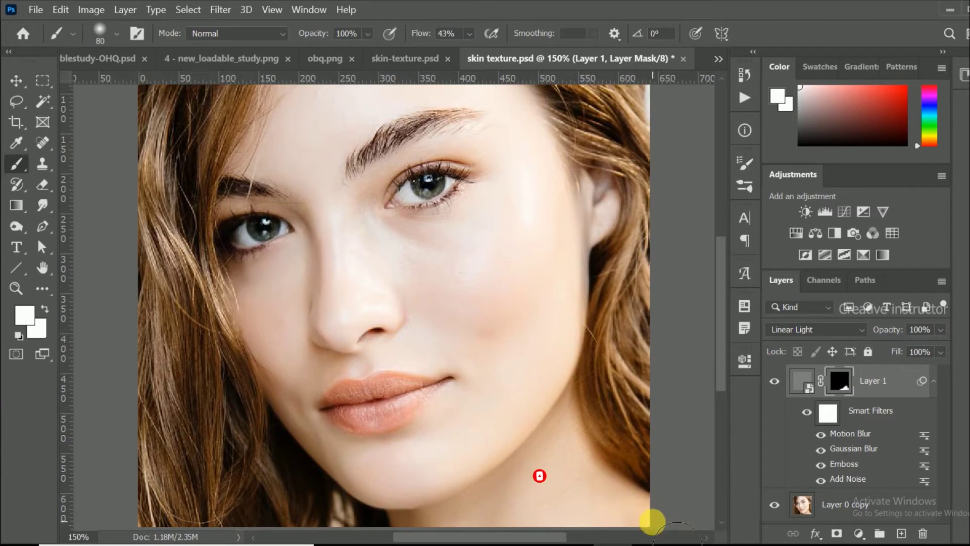
pyautogui.scroll(-3, 559, 476)
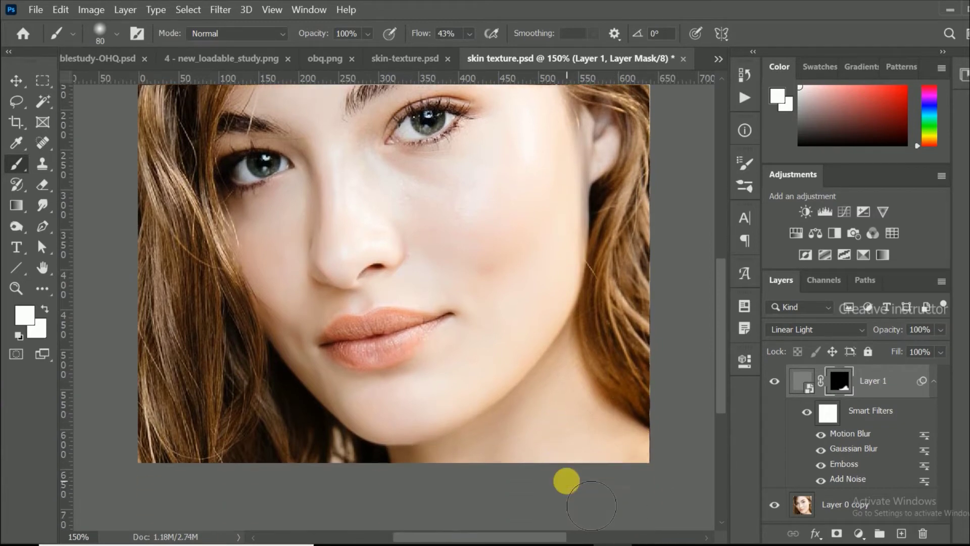
pyautogui.click(882, 441)
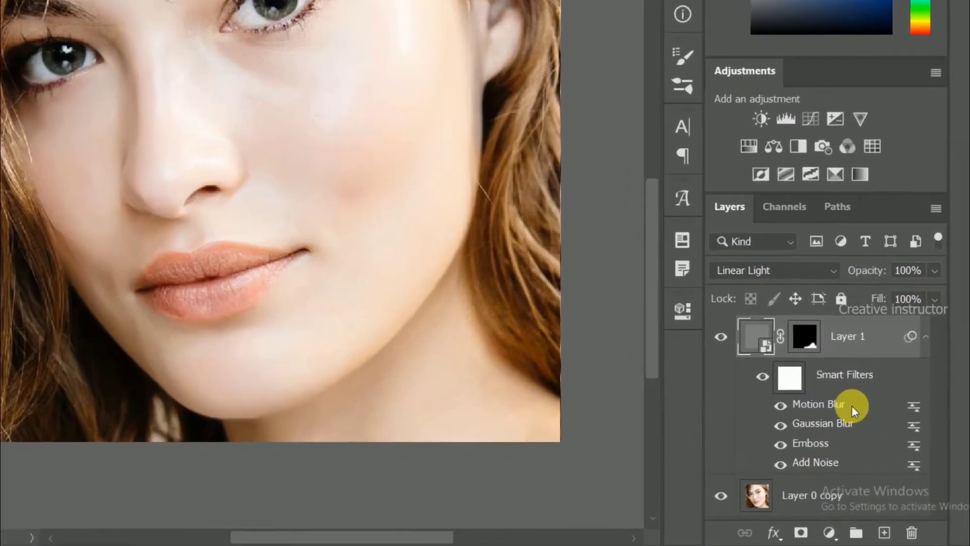
# Reduce the Motion Blur smart filter distance from 9 to 5 pixels, keeping 32°
pyautogui.doubleClick(882, 435)
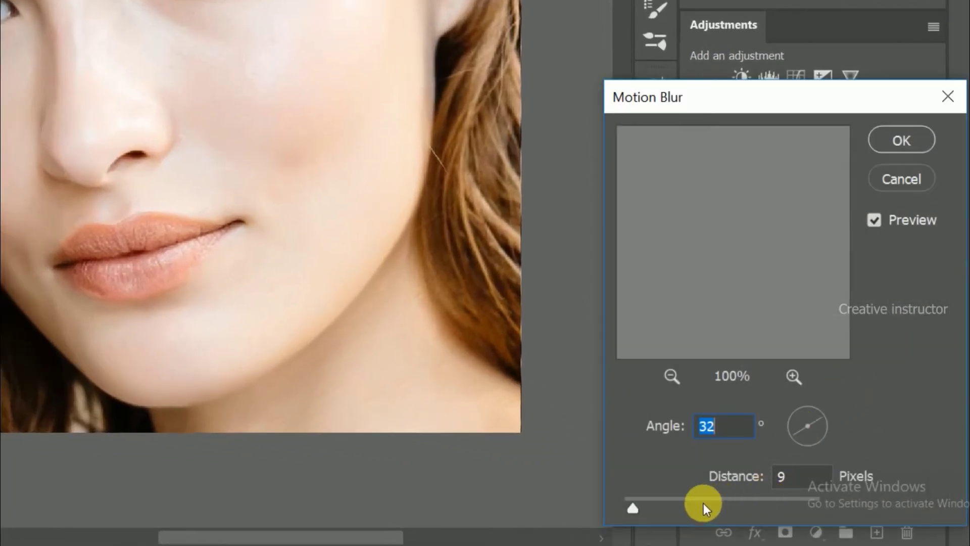
pyautogui.click(814, 472)
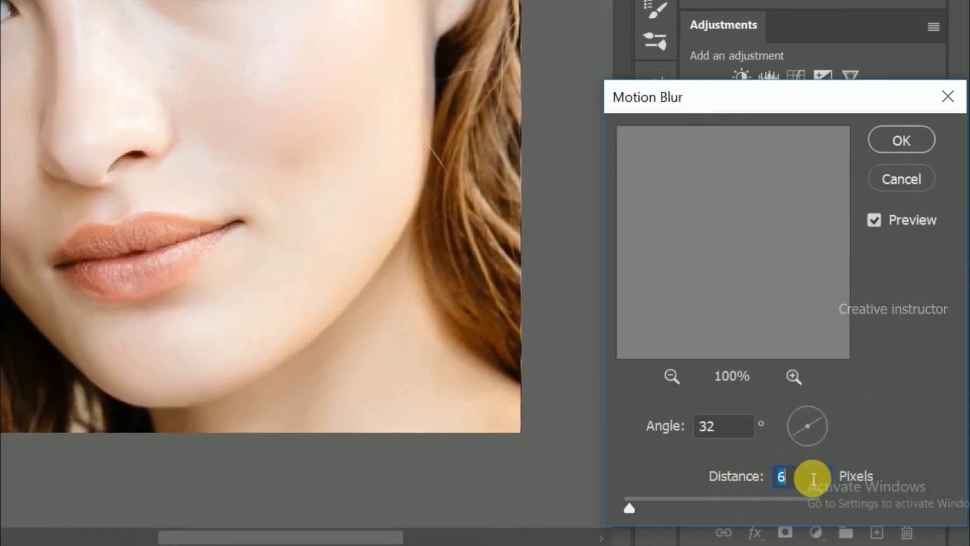
pyautogui.press('Down')
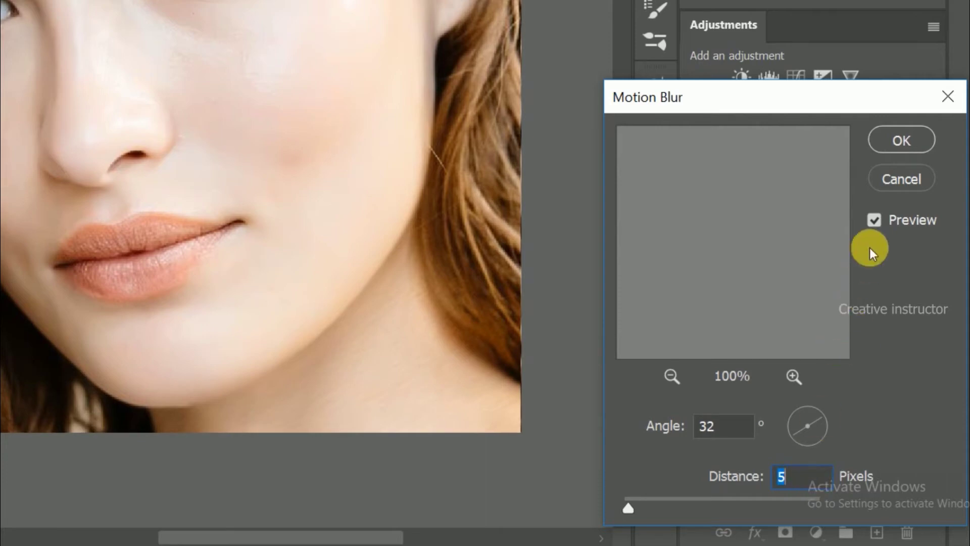
pyautogui.click(897, 141)
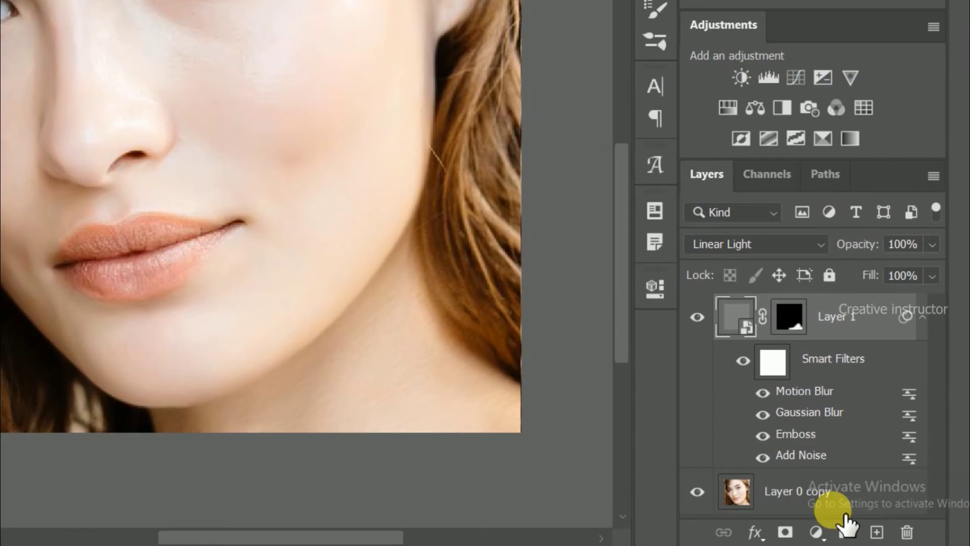
# Duplicate Layer 1 as 'Layer 1 copy'
pyautogui.rightClick(872, 317)
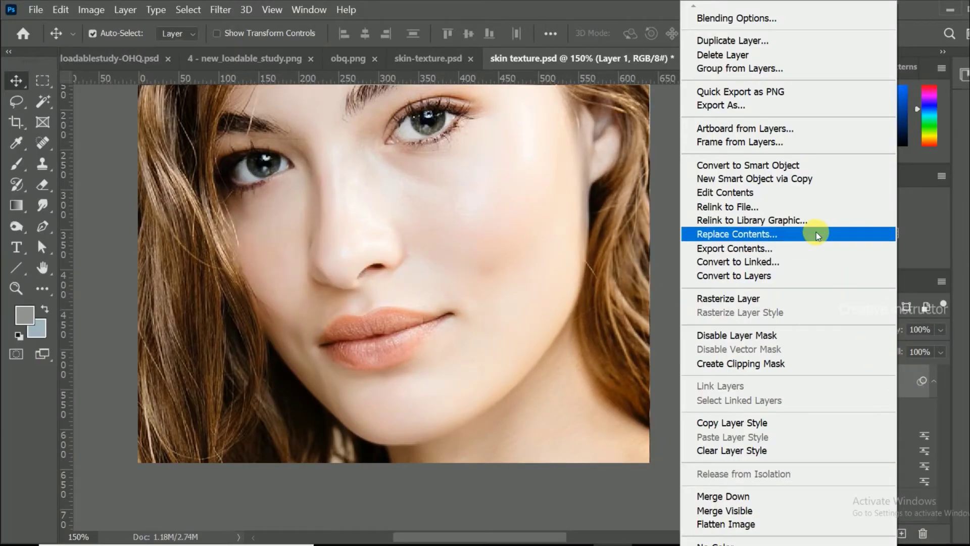
pyautogui.click(774, 47)
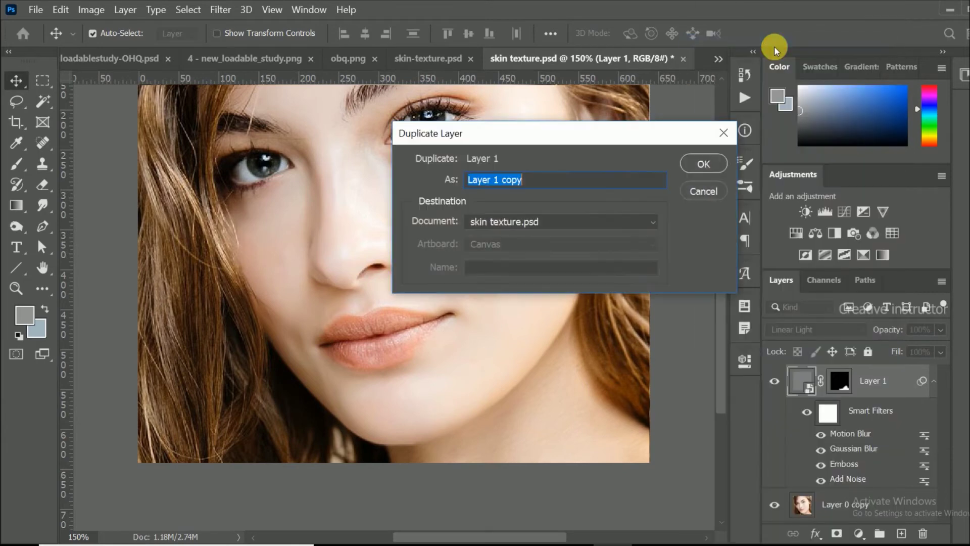
pyautogui.click(699, 164)
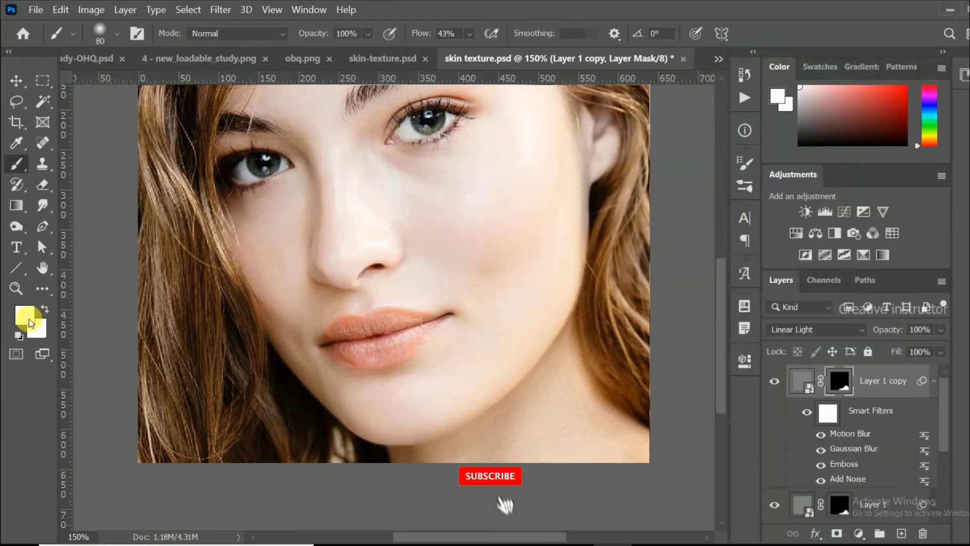
# Set the foreground colour to black in the Color Picker
pyautogui.click(24, 315)
pyautogui.moveTo(308, 295); pyautogui.dragTo(303, 318)
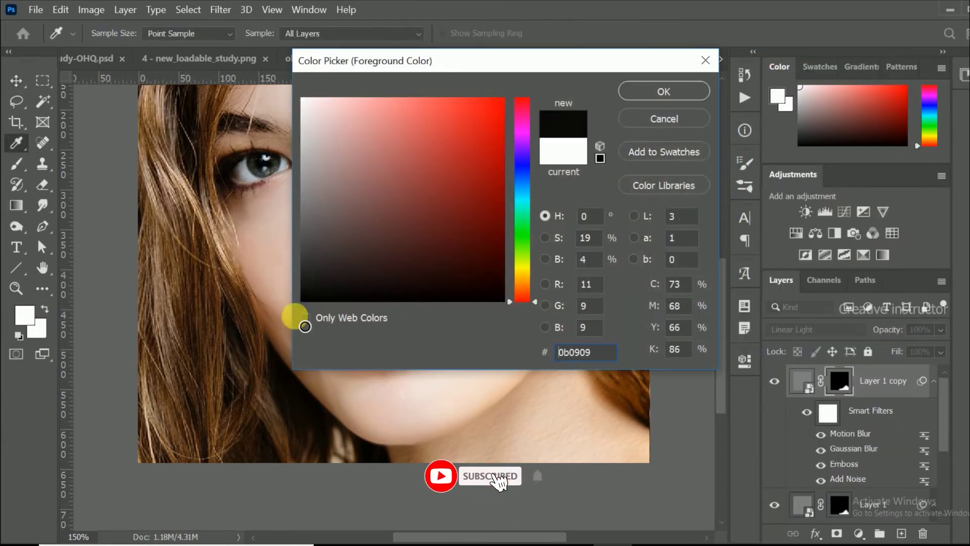
pyautogui.click(632, 92)
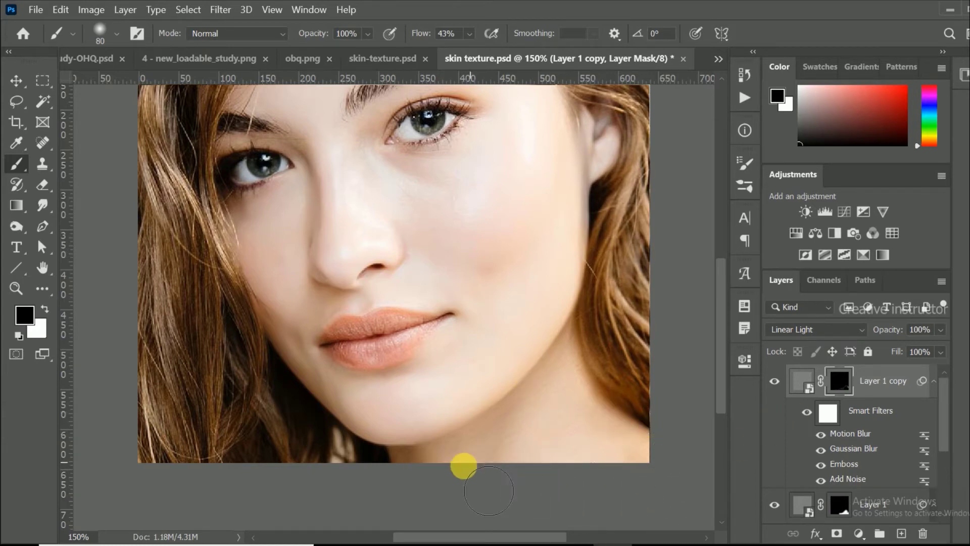
pyautogui.scroll(3, 464, 508)
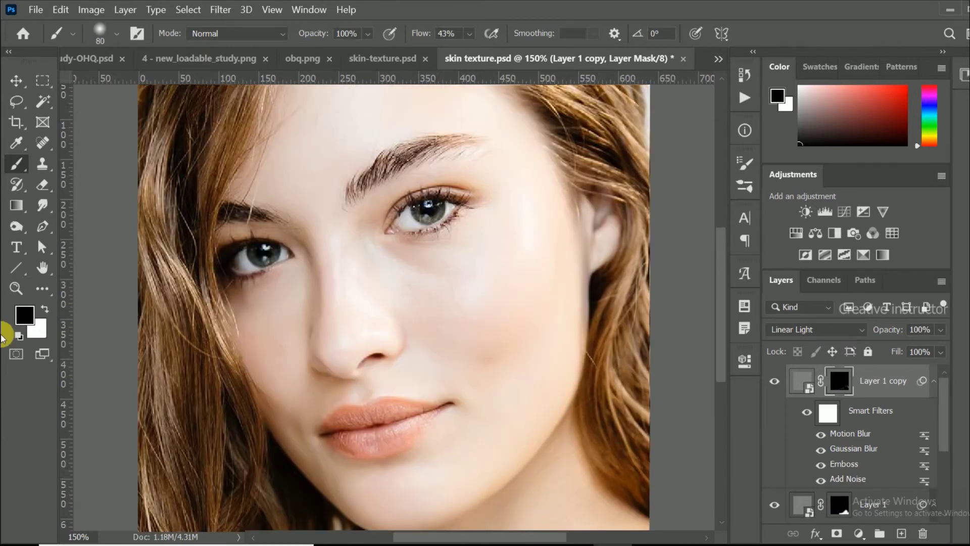
# Set the foreground colour to white in the Color Picker
pyautogui.click(24, 315)
pyautogui.moveTo(383, 121); pyautogui.dragTo(277, 94)
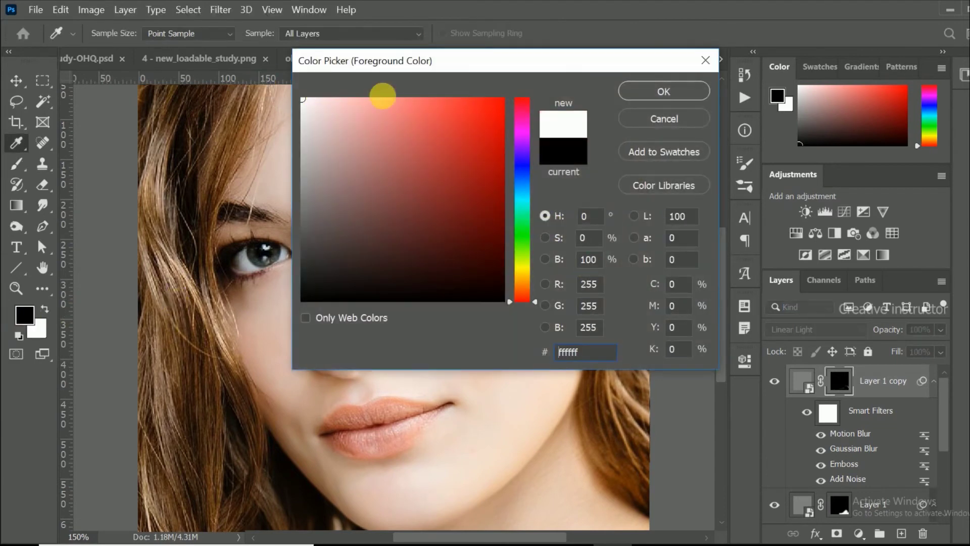
pyautogui.click(663, 91)
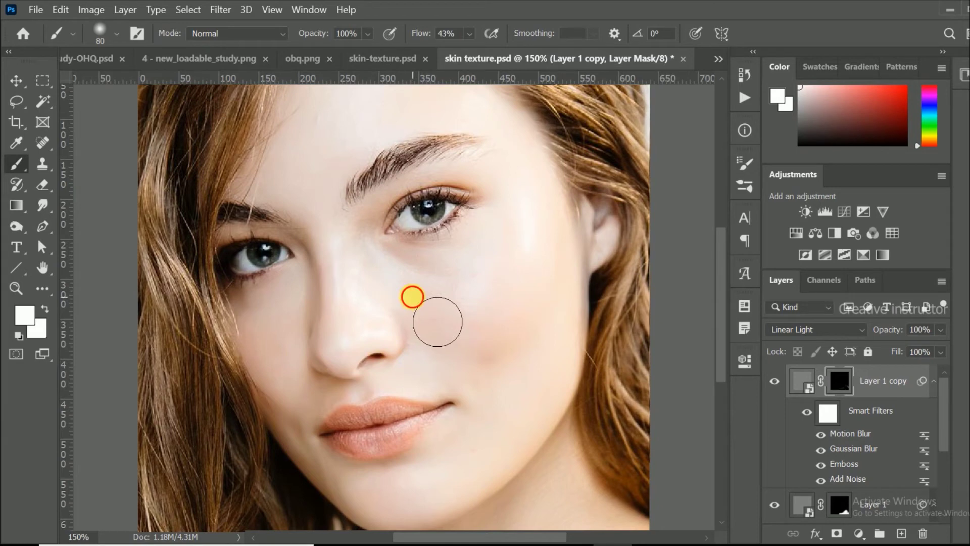
# Paint white on Layer 1 copy's mask across the cheek, shrinking the brush to 40
pyautogui.moveTo(438, 322)
pyautogui.mouseDown()
pyautogui.moveTo(538, 339)
pyautogui.moveTo(537, 326)
pyautogui.moveTo(495, 327)
pyautogui.moveTo(548, 328)
pyautogui.moveTo(514, 303)
pyautogui.moveTo(522, 286)
pyautogui.moveTo(505, 287)
pyautogui.moveTo(529, 320)
pyautogui.moveTo(592, 305)
pyautogui.moveTo(570, 419)
pyautogui.moveTo(592, 318)
pyautogui.moveTo(589, 278)
pyautogui.moveTo(551, 483)
pyautogui.moveTo(604, 401)
pyautogui.moveTo(553, 370)
pyautogui.moveTo(519, 454)
pyautogui.moveTo(462, 454)
pyautogui.moveTo(428, 477)
pyautogui.moveTo(317, 298)
pyautogui.moveTo(294, 326)
pyautogui.moveTo(304, 330)
pyautogui.moveTo(315, 286)
pyautogui.moveTo(303, 404)
pyautogui.moveTo(326, 401)
pyautogui.moveTo(304, 336)
pyautogui.moveTo(301, 247)
pyautogui.moveTo(296, 256)
pyautogui.moveTo(306, 243)
pyautogui.moveTo(290, 259)
pyautogui.moveTo(401, 258)
pyautogui.moveTo(432, 217)
pyautogui.moveTo(451, 228)
pyautogui.moveTo(517, 183)
pyautogui.moveTo(531, 158)
pyautogui.moveTo(593, 336)
pyautogui.moveTo(580, 319)
pyautogui.moveTo(599, 247)
pyautogui.moveTo(559, 220)
pyautogui.moveTo(568, 239)
pyautogui.moveTo(532, 370)
pyautogui.mouseUp()
pyautogui.scroll(1, 581, 319)
pyautogui.press('[')
pyautogui.press('[')
pyautogui.press('[')
pyautogui.press('[')
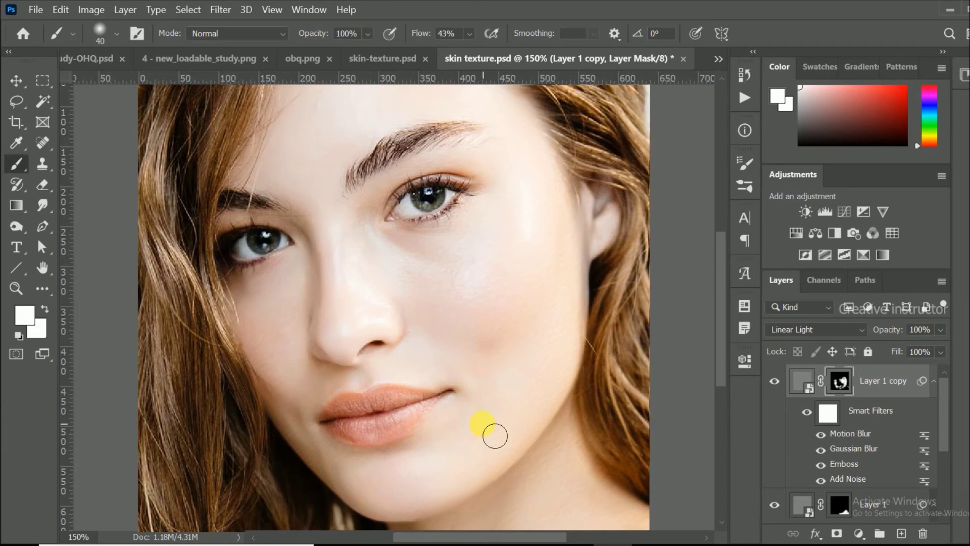
pyautogui.scroll(-1, 494, 433)
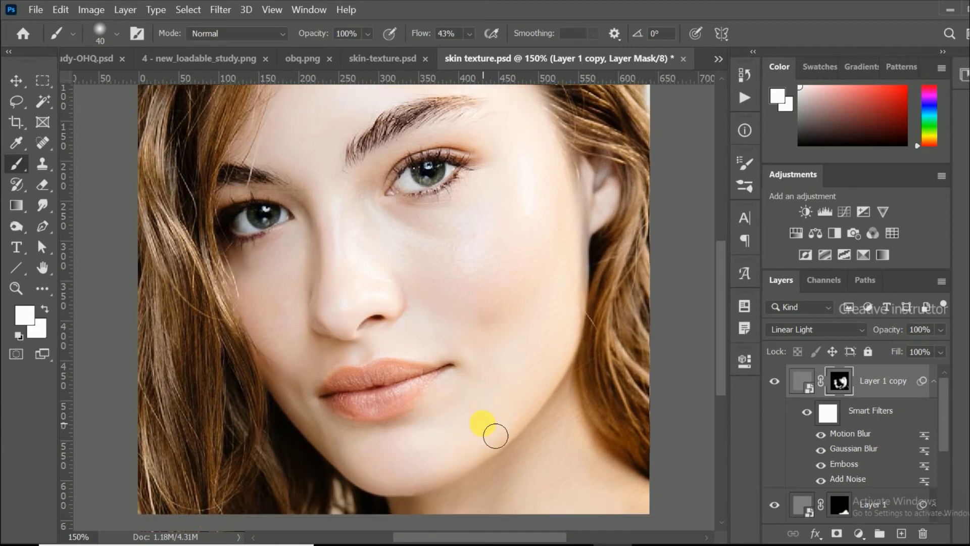
# Raise the Emboss smart filter Height on Layer 1 copy to 25 pixels
pyautogui.doubleClick(878, 473)
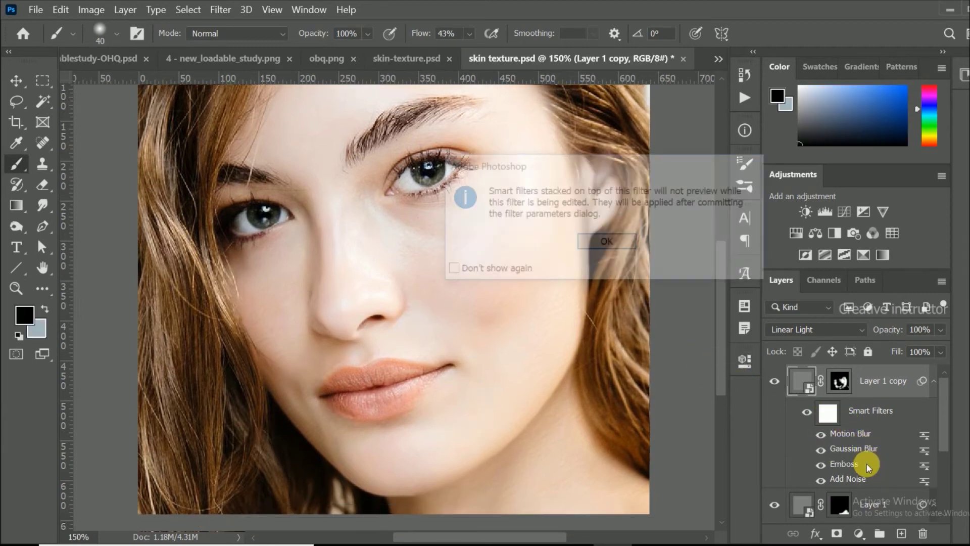
pyautogui.click(602, 246)
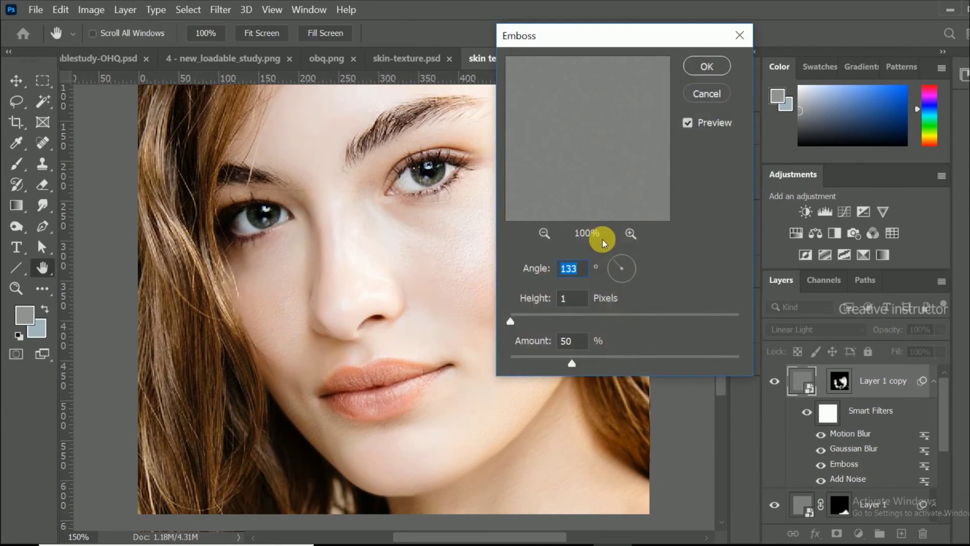
pyautogui.moveTo(513, 326); pyautogui.dragTo(565, 324)
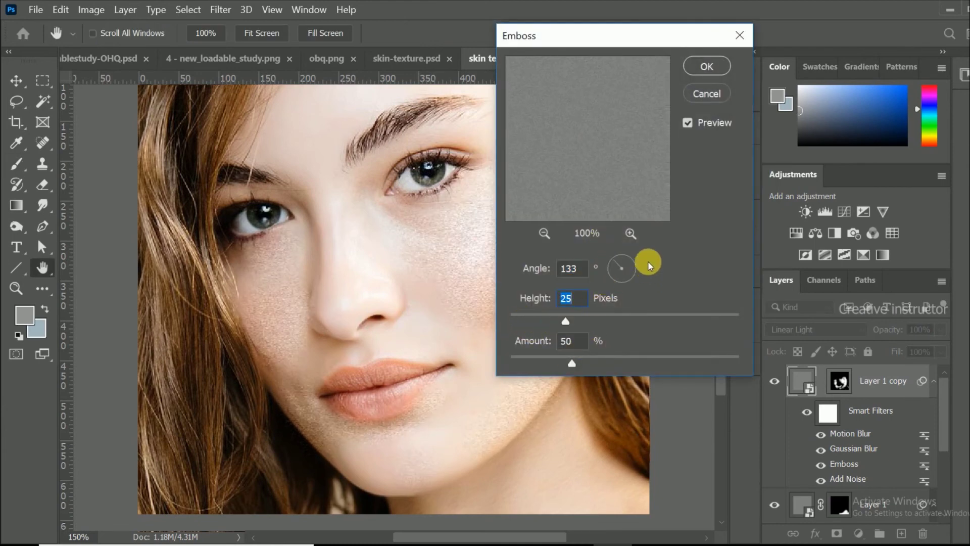
pyautogui.click(700, 65)
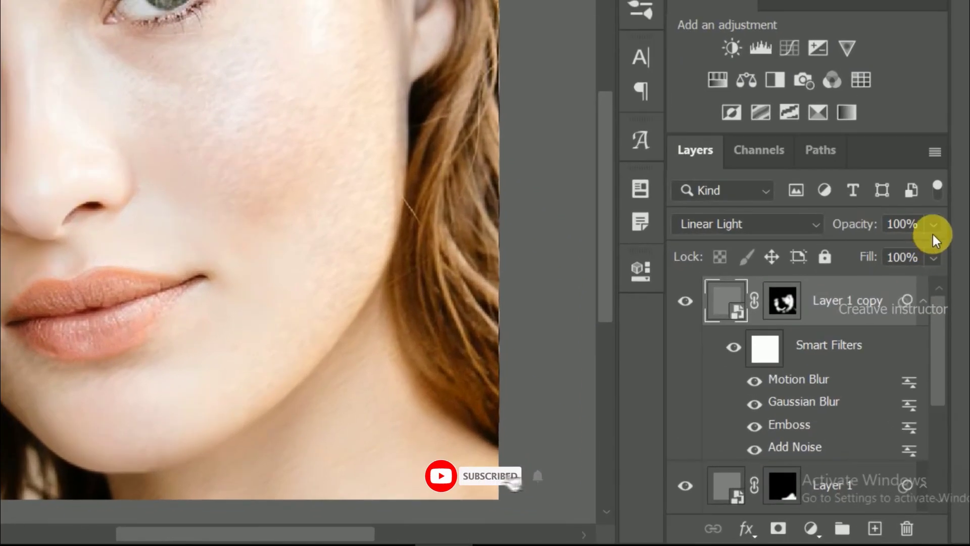
# Lower Layer 1 copy's opacity to 40% and switch off its Motion Blur smart filter
pyautogui.click(941, 331)
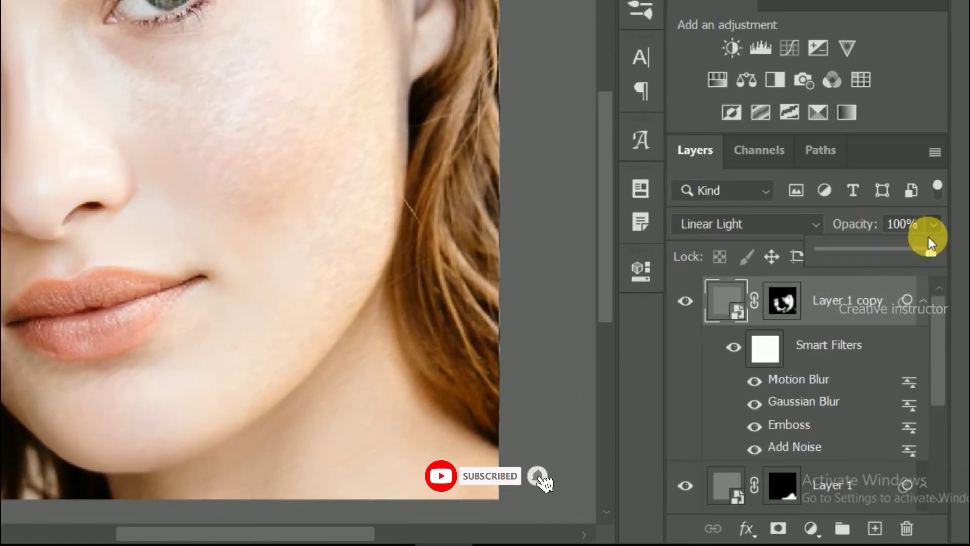
pyautogui.click(865, 249)
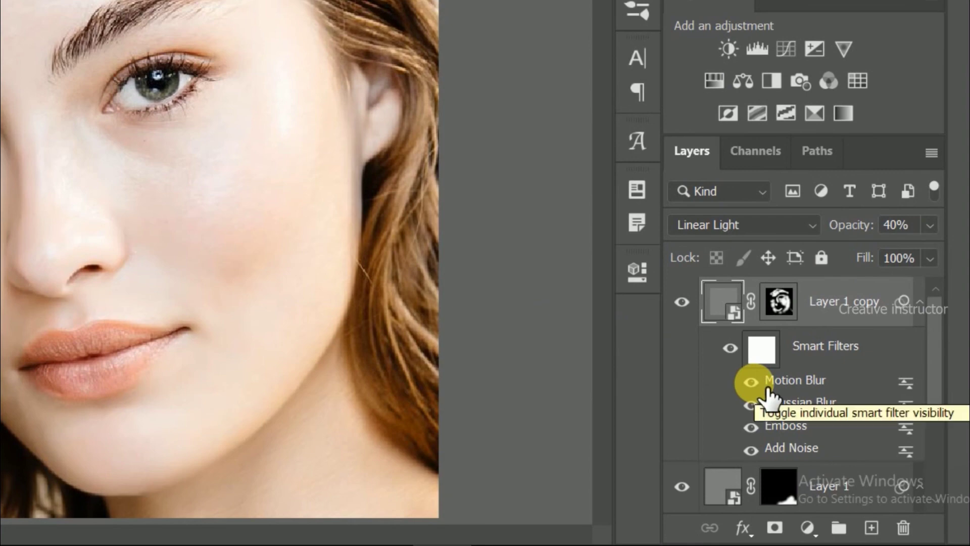
pyautogui.click(752, 383)
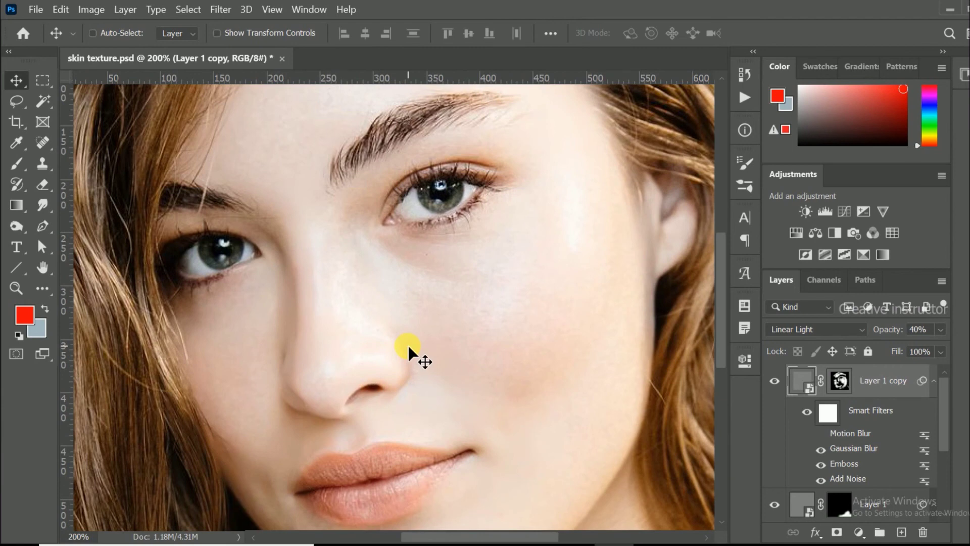
pyautogui.press('ctrl')
pyautogui.moveTo(442, 370); pyautogui.dragTo(381, 278)
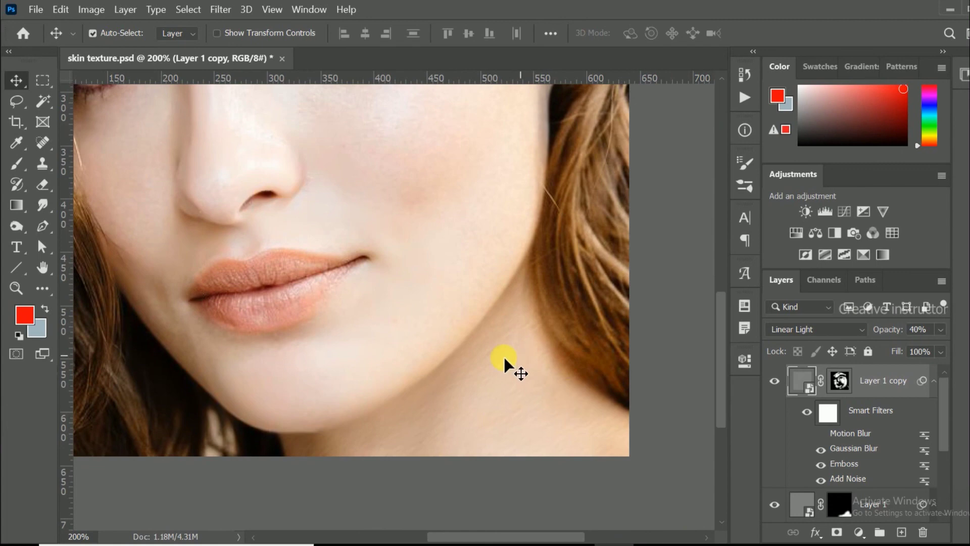
pyautogui.moveTo(524, 399); pyautogui.dragTo(498, 379)
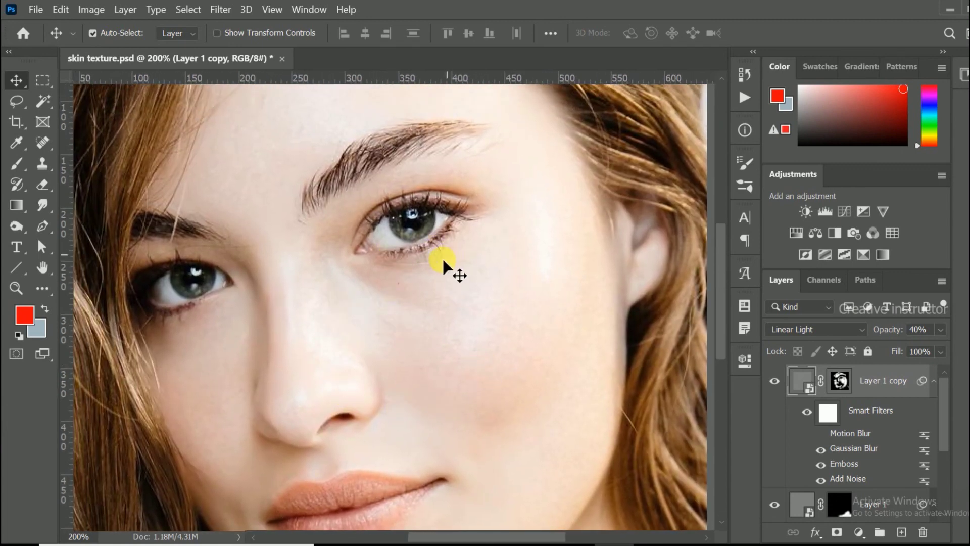
pyautogui.press('ctrl')
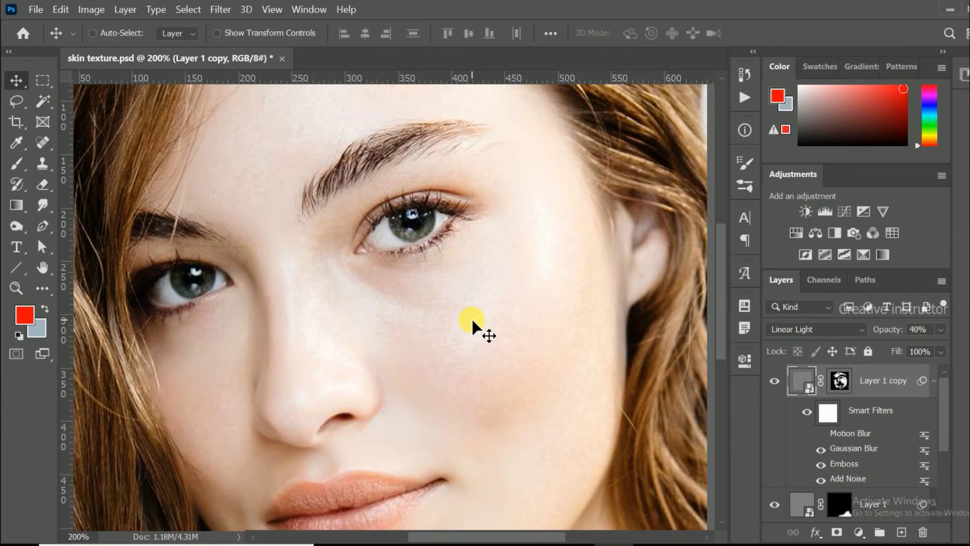